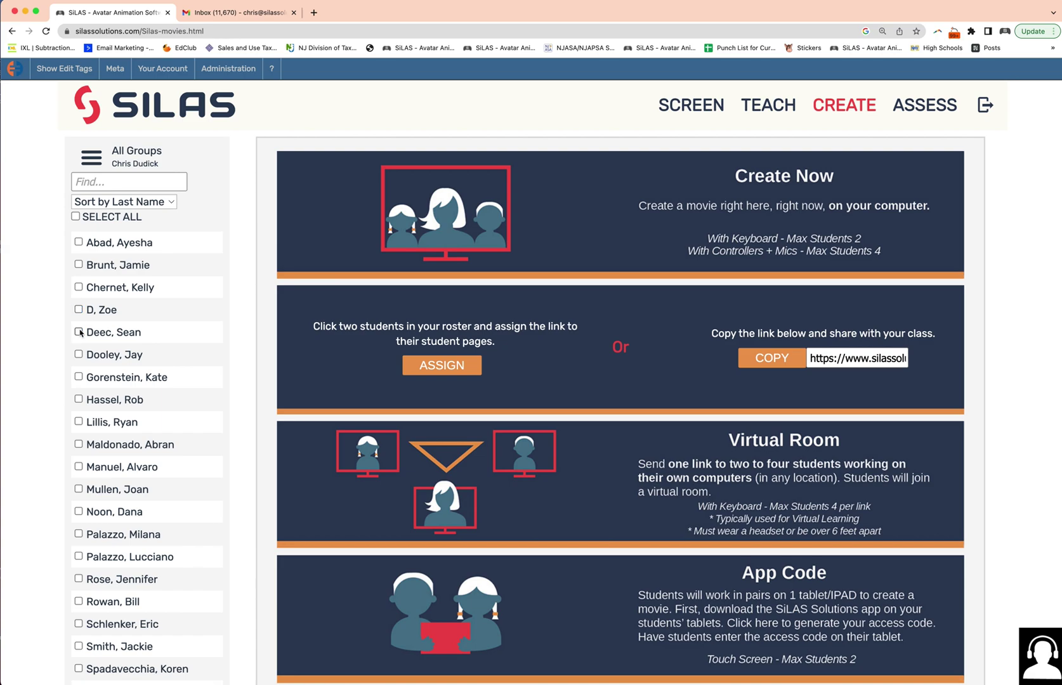
Step: Copy the movie link for sharing with the class, and generate and copy an access code for the tablet app
click(781, 360)
drag(812, 359, 932, 360)
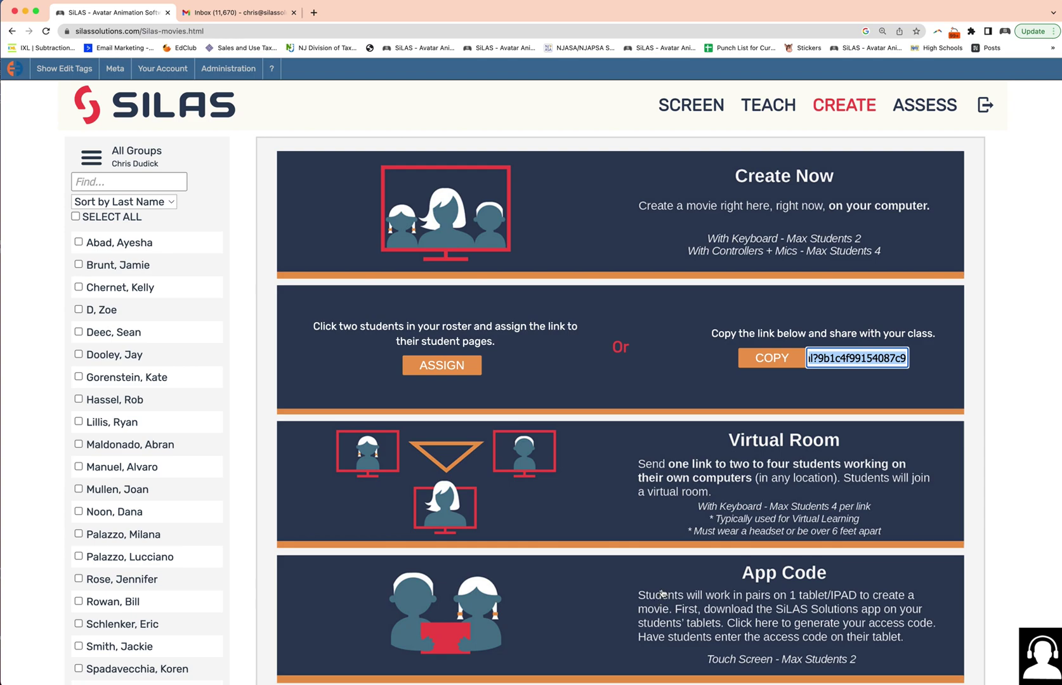
click(647, 603)
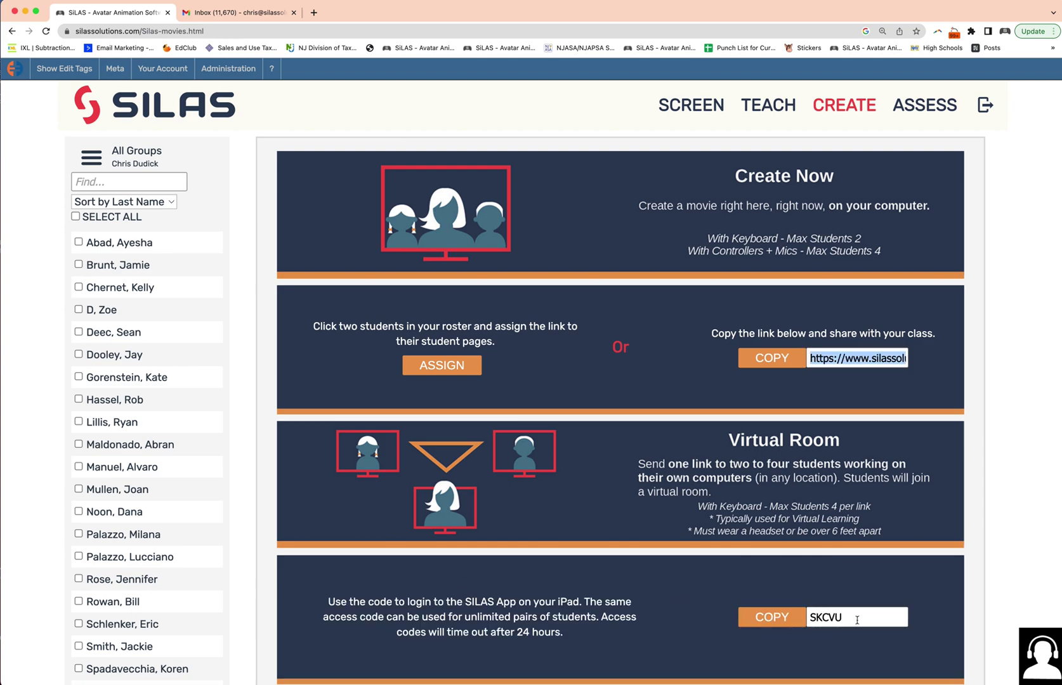
click(782, 626)
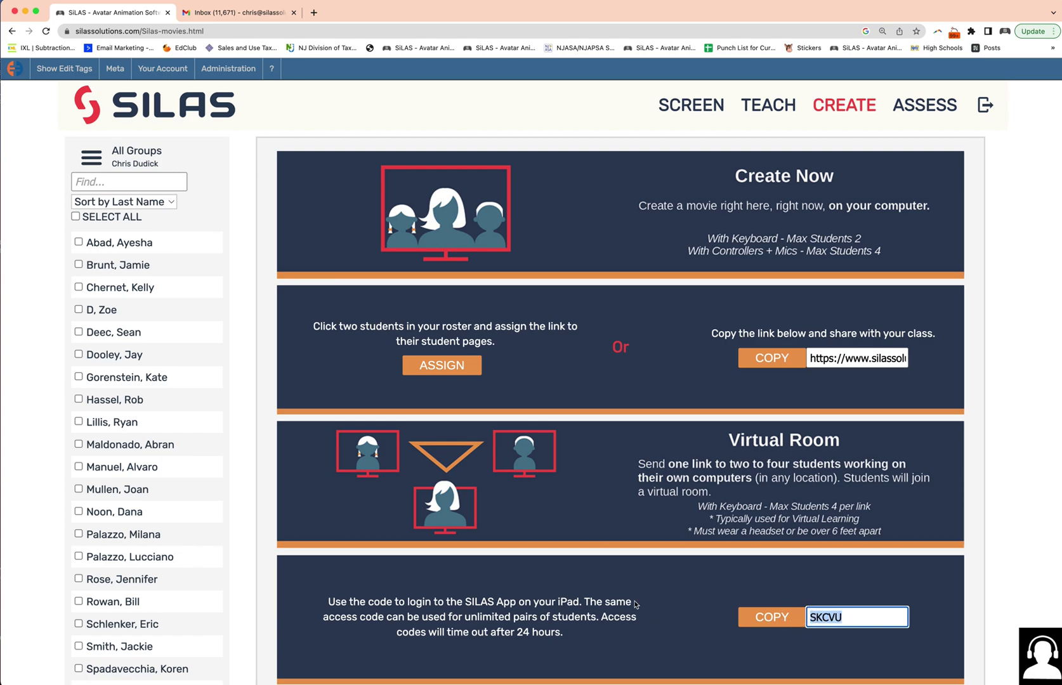
click(551, 114)
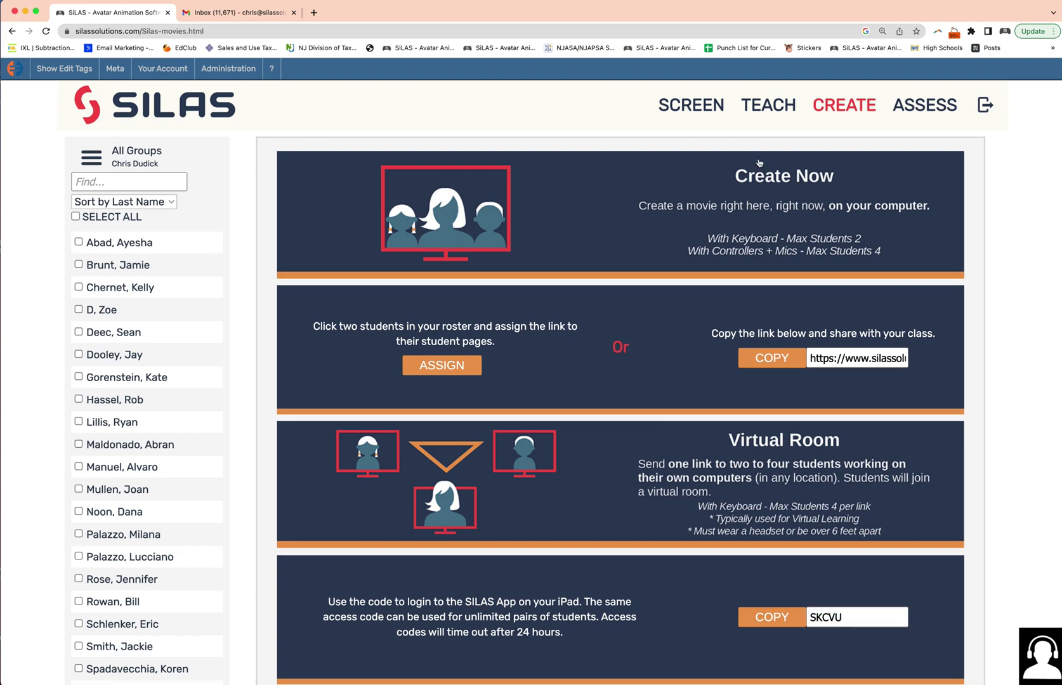
Step: Start a Create Now movie on this computer and continue past the SiLAS title screen to avatar selection
click(715, 207)
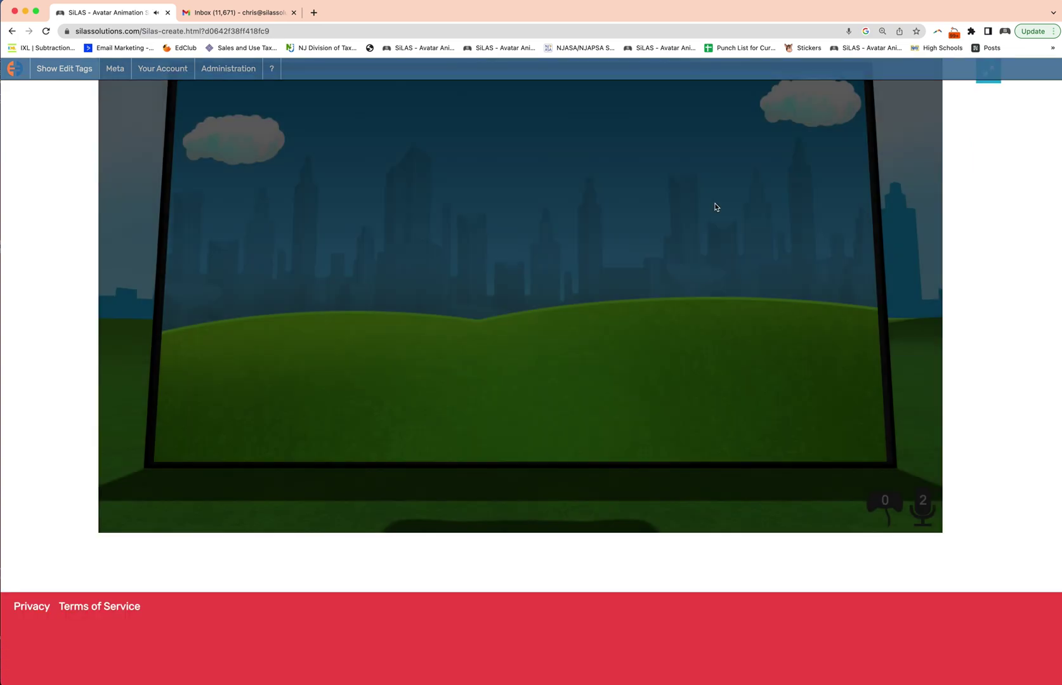
scroll(1004, 315, up, 2)
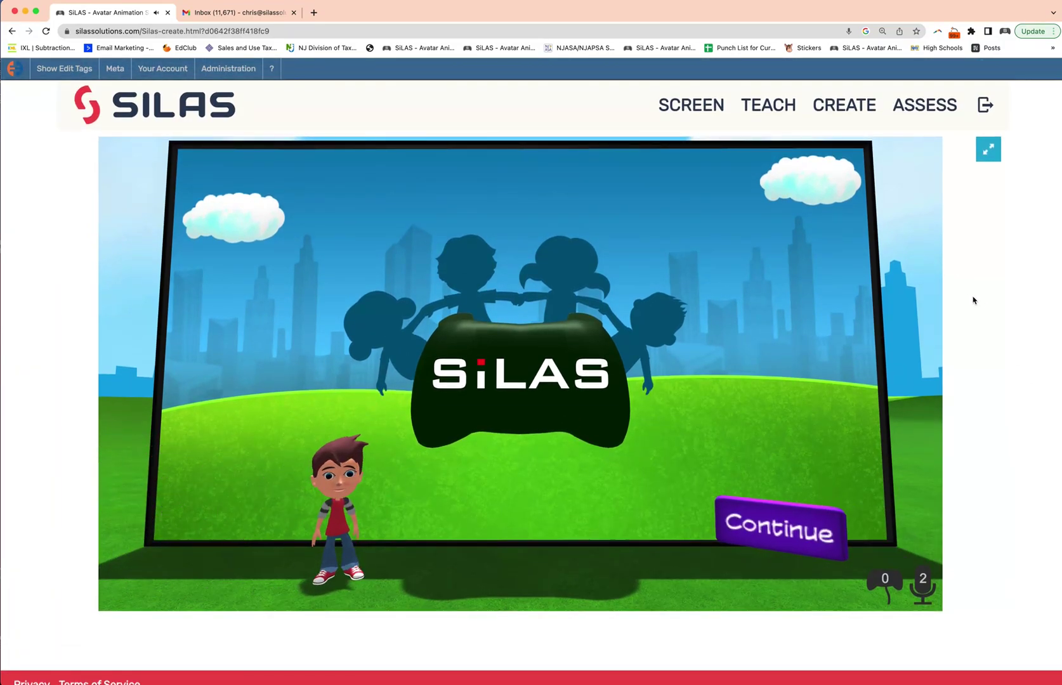
click(761, 505)
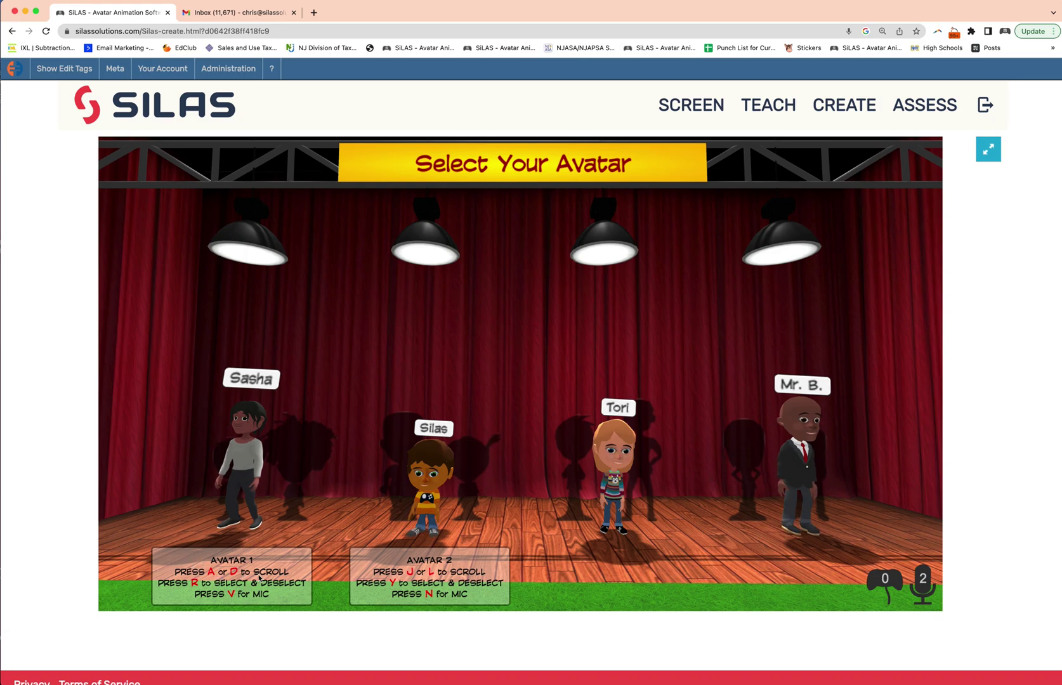
Step: Cycle through the characters for Avatar 1 and select Mrs. Lopez
key(d)
key(d)
key(d)
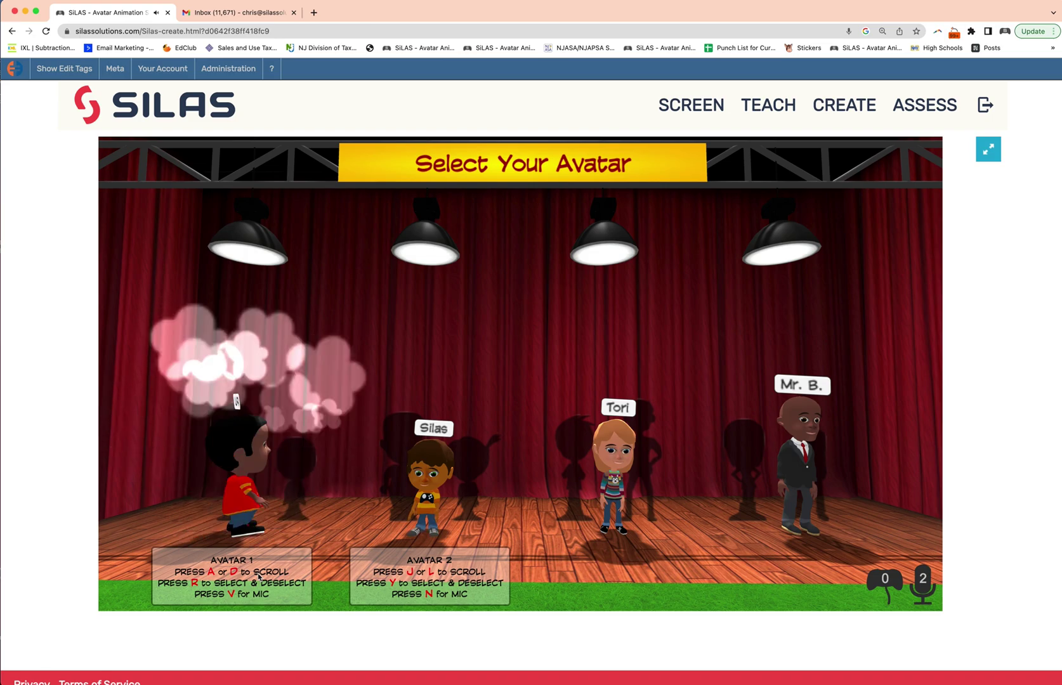
key(d)
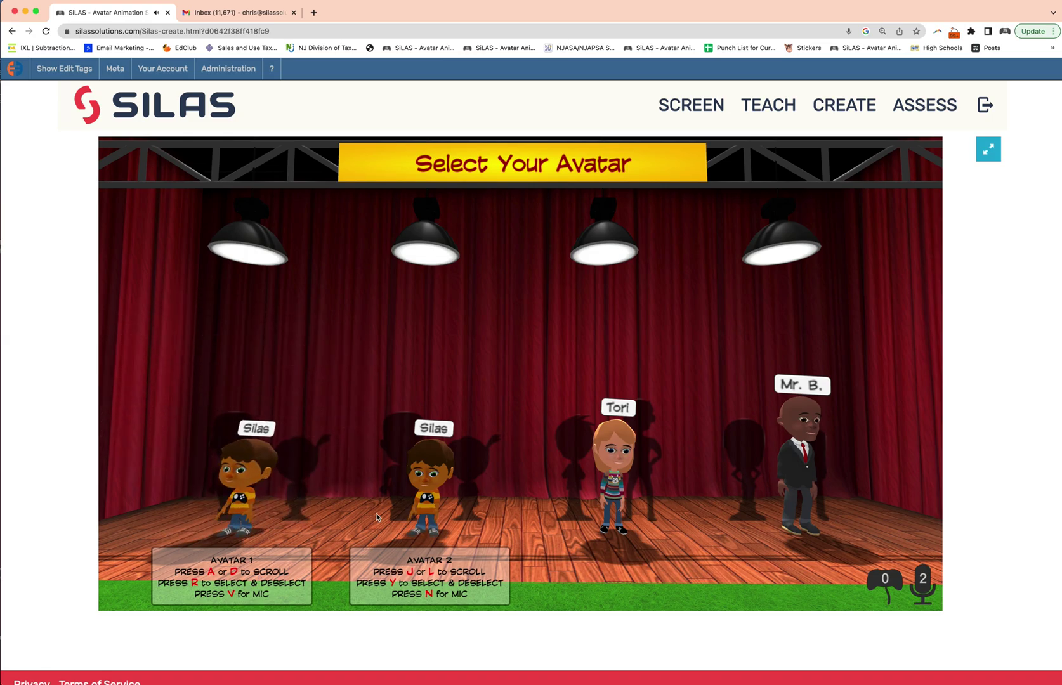
key(d)
key(d)
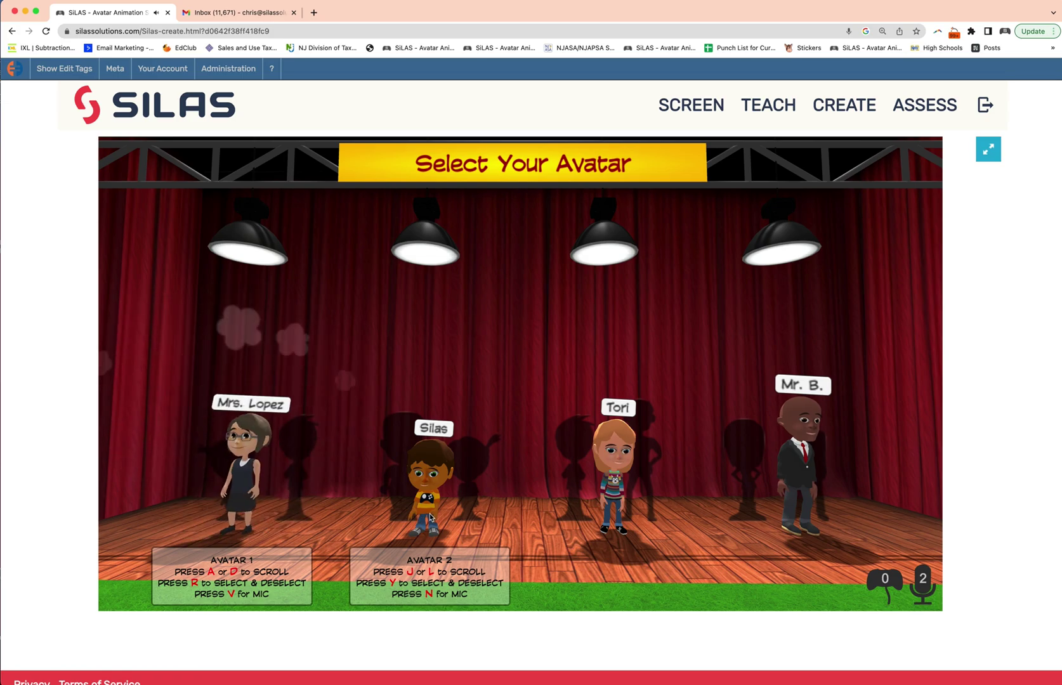
key(r)
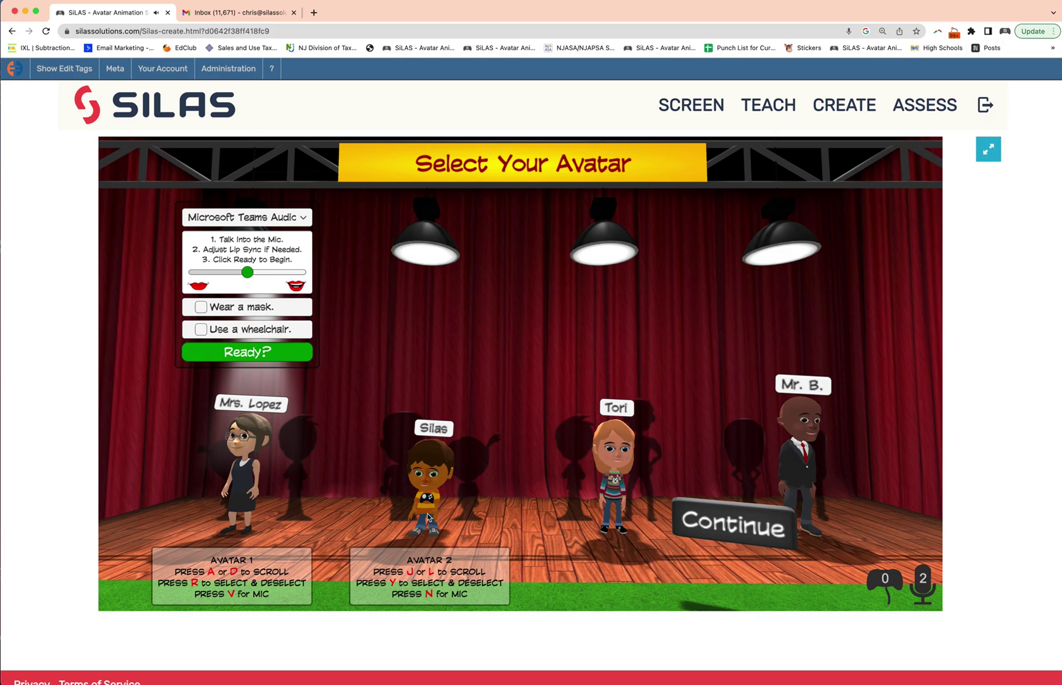
Step: Assign the built-in iMac Microphone to Mrs. Lopez and raise her lip sync sensitivity to nearly the maximum
click(267, 220)
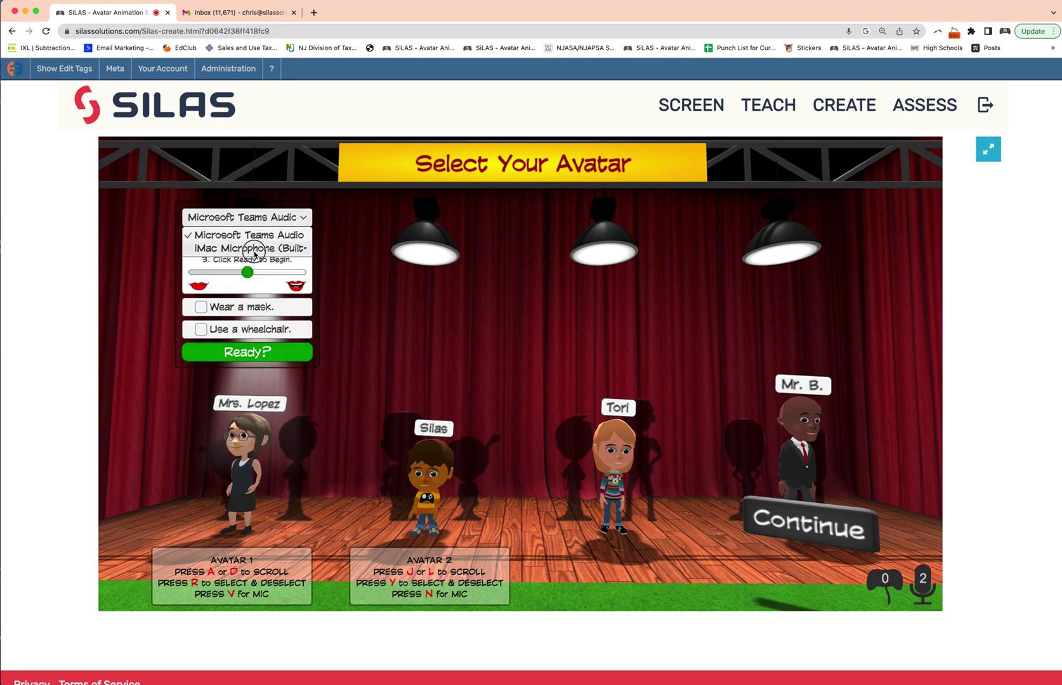
click(256, 249)
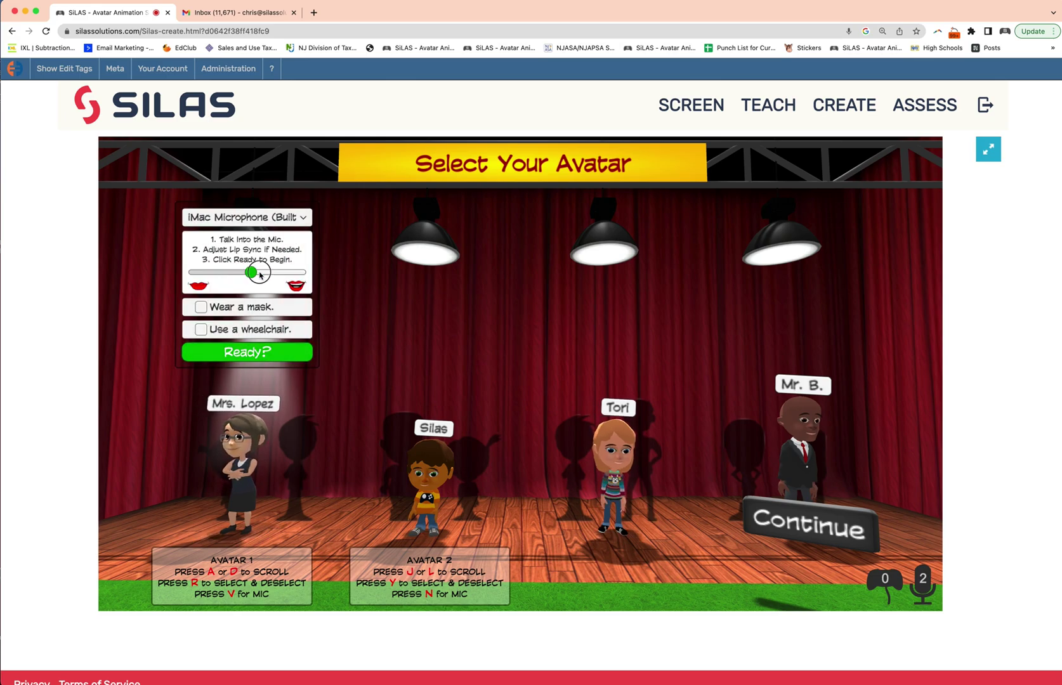
mouse_move(248, 273)
mouse_down()
mouse_move(225, 276)
mouse_move(298, 278)
mouse_move(248, 278)
mouse_up()
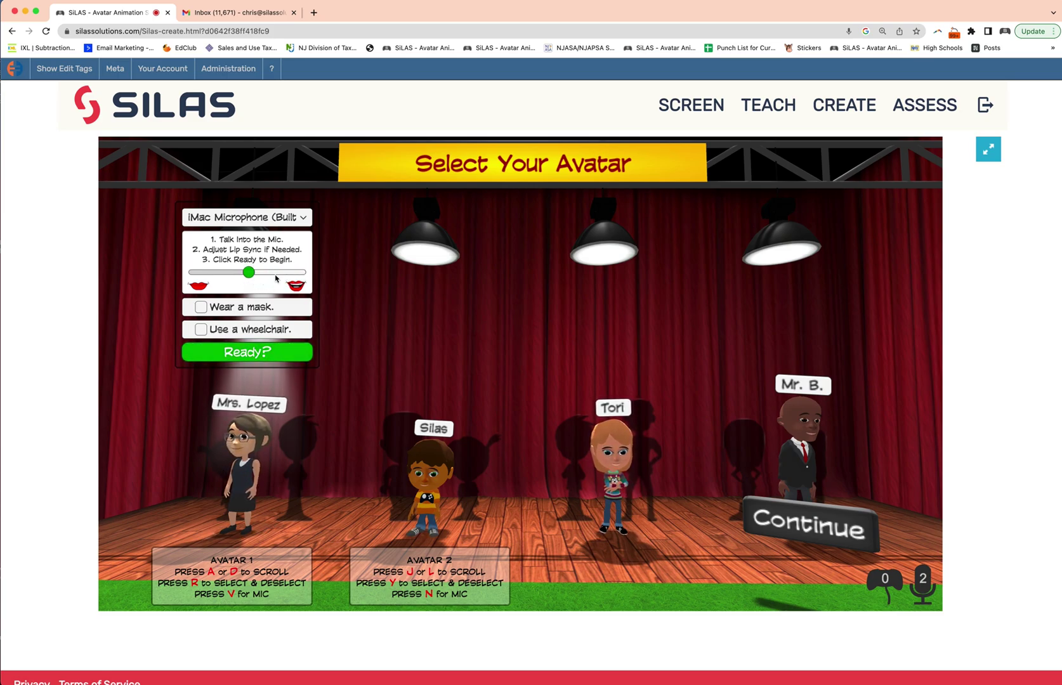
click(255, 276)
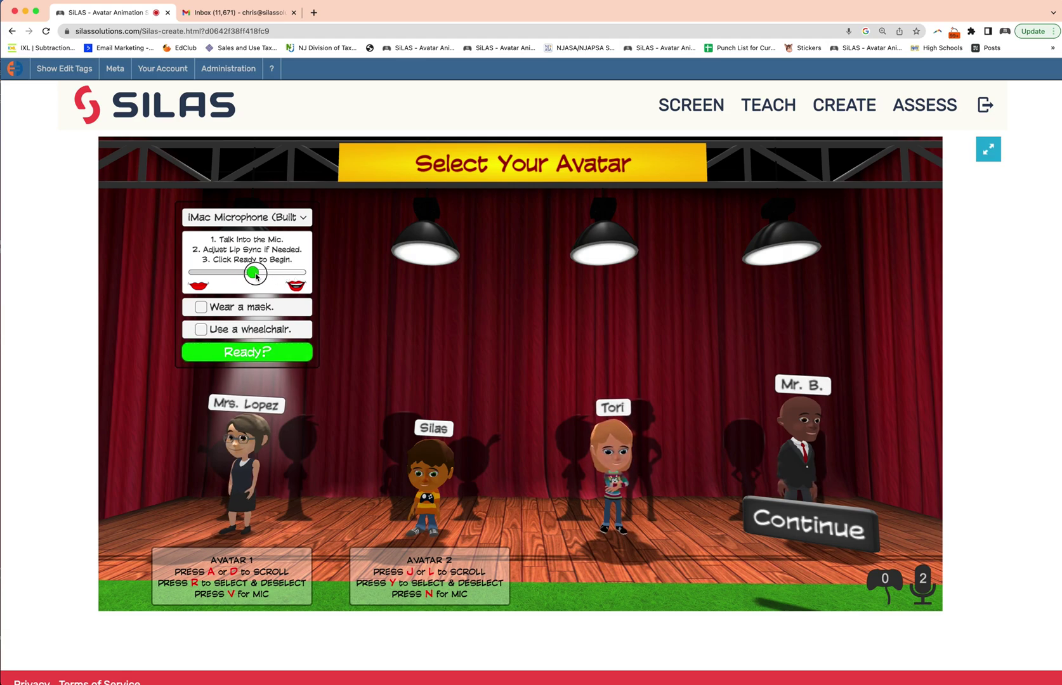
drag(256, 276, 299, 277)
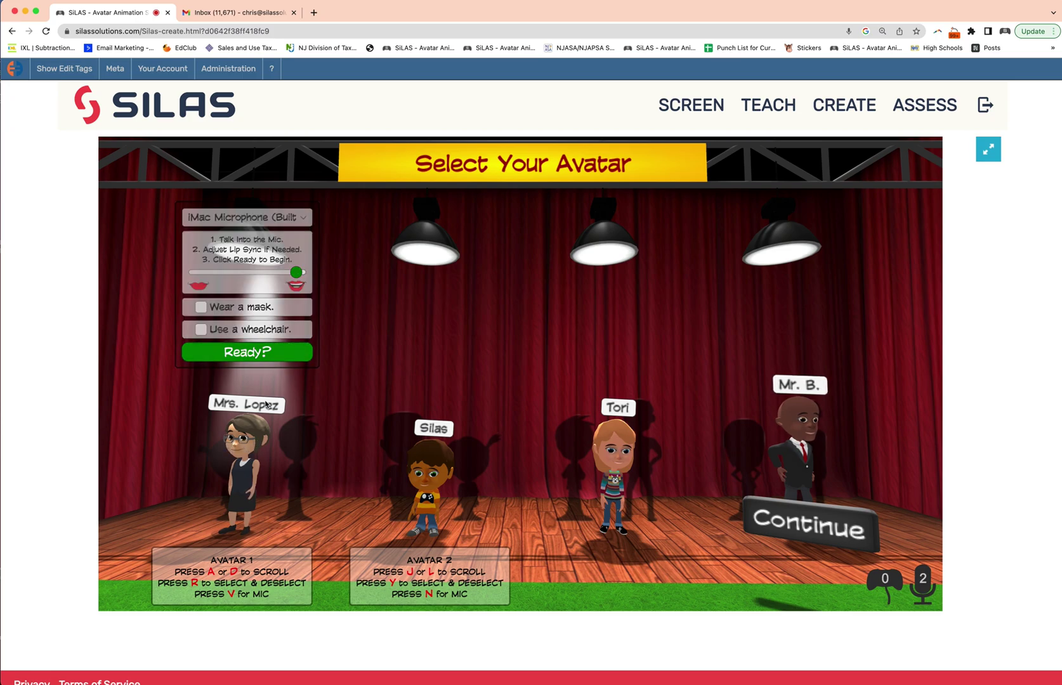
Step: Try the mask and wheelchair options on Mrs. Lopez and turn both off again
click(201, 307)
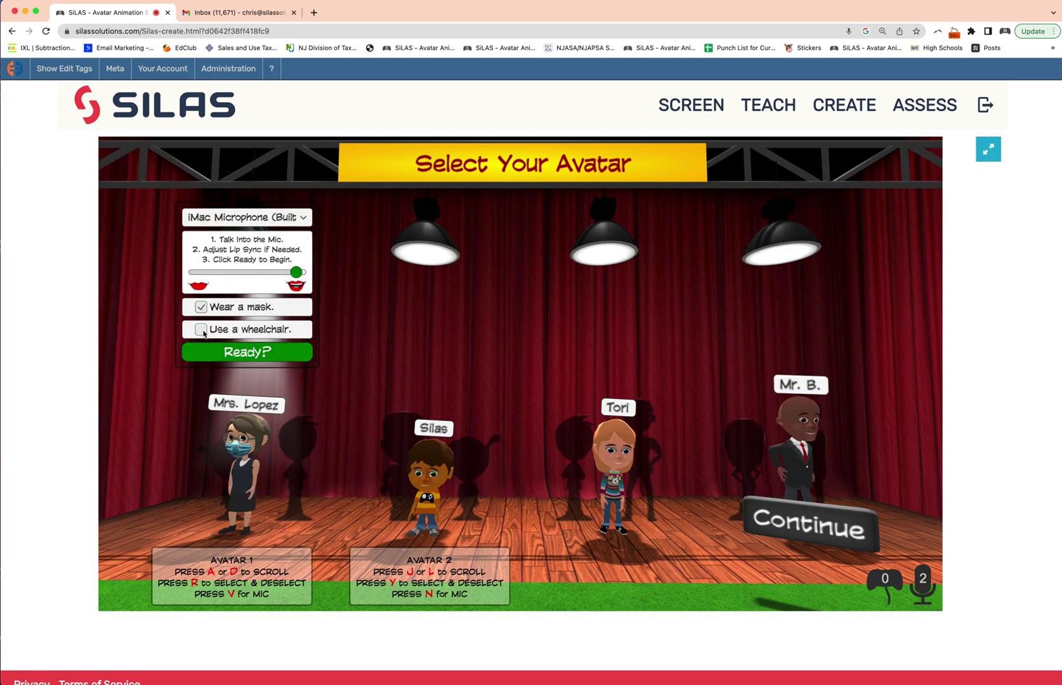
click(201, 329)
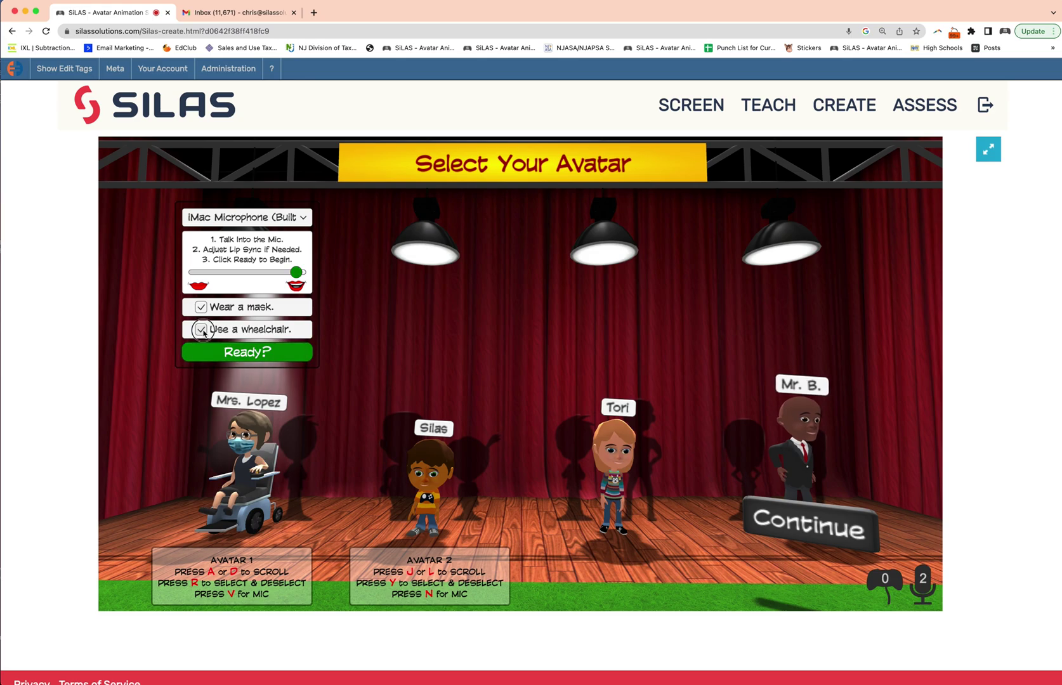
click(201, 330)
click(200, 307)
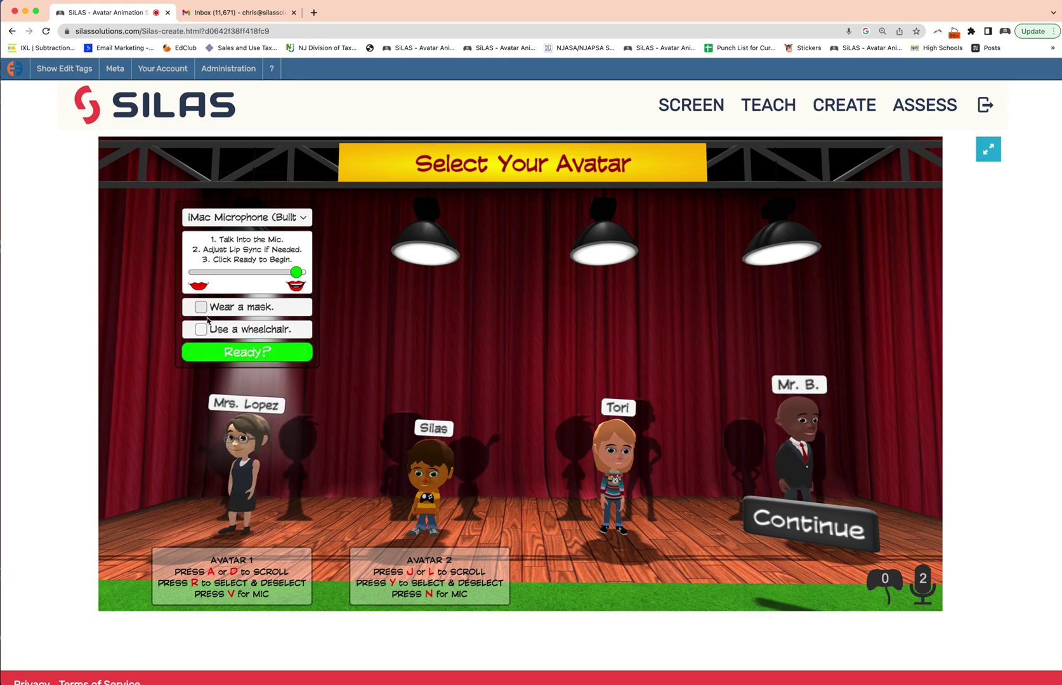
Step: Mark Mrs. Lopez as ready, and cycle the Avatar 2 characters to select Donny
click(265, 353)
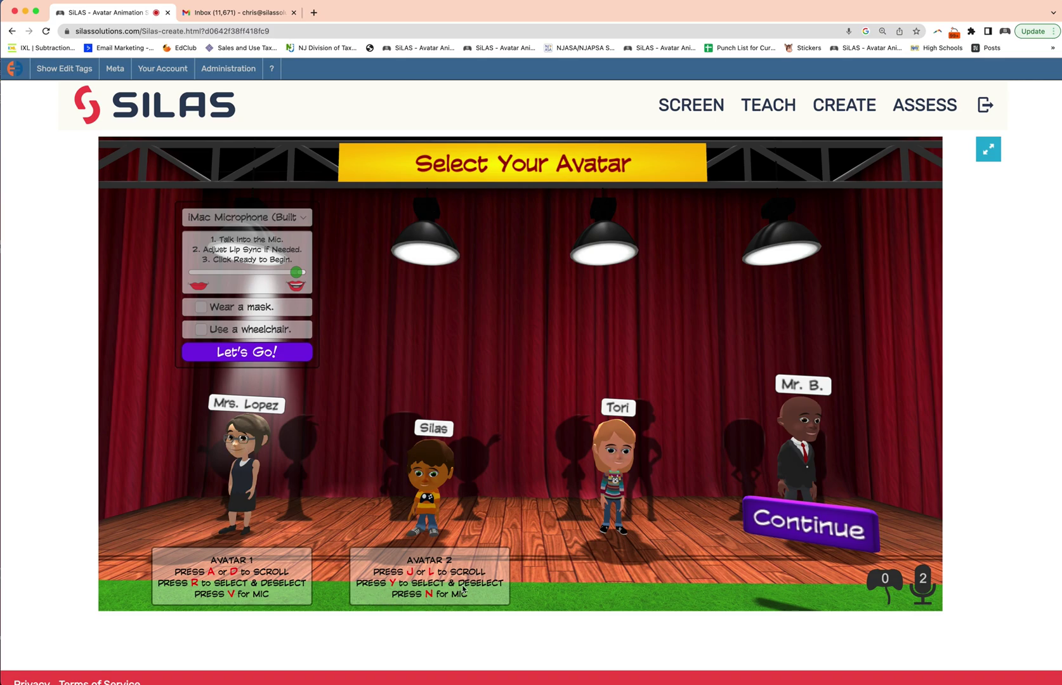
key(l)
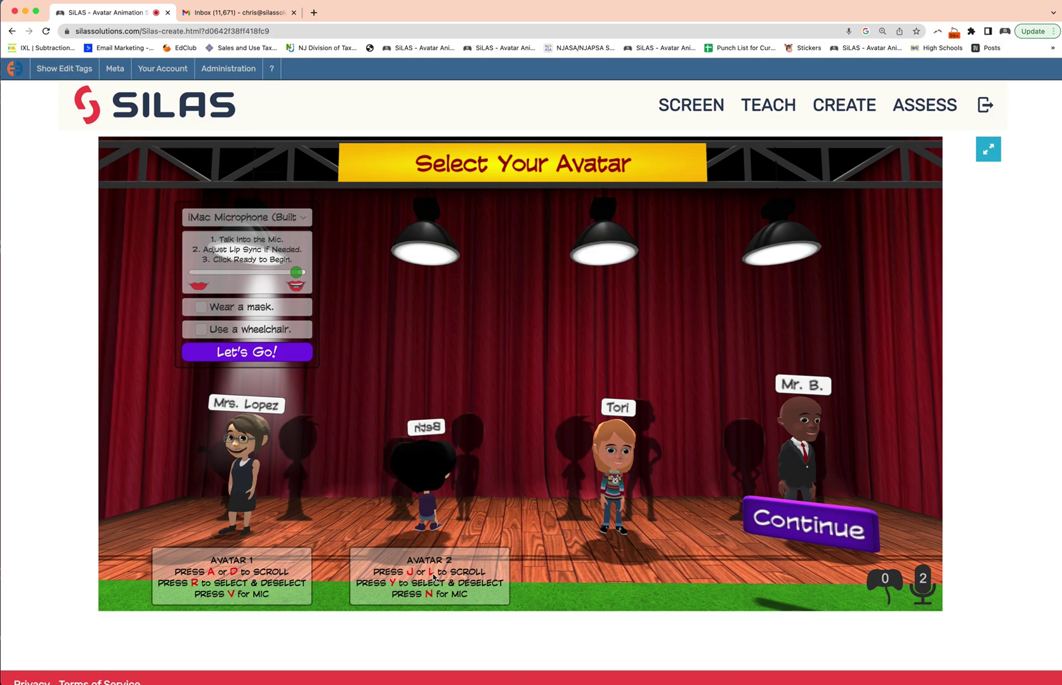
key(l)
key(l)
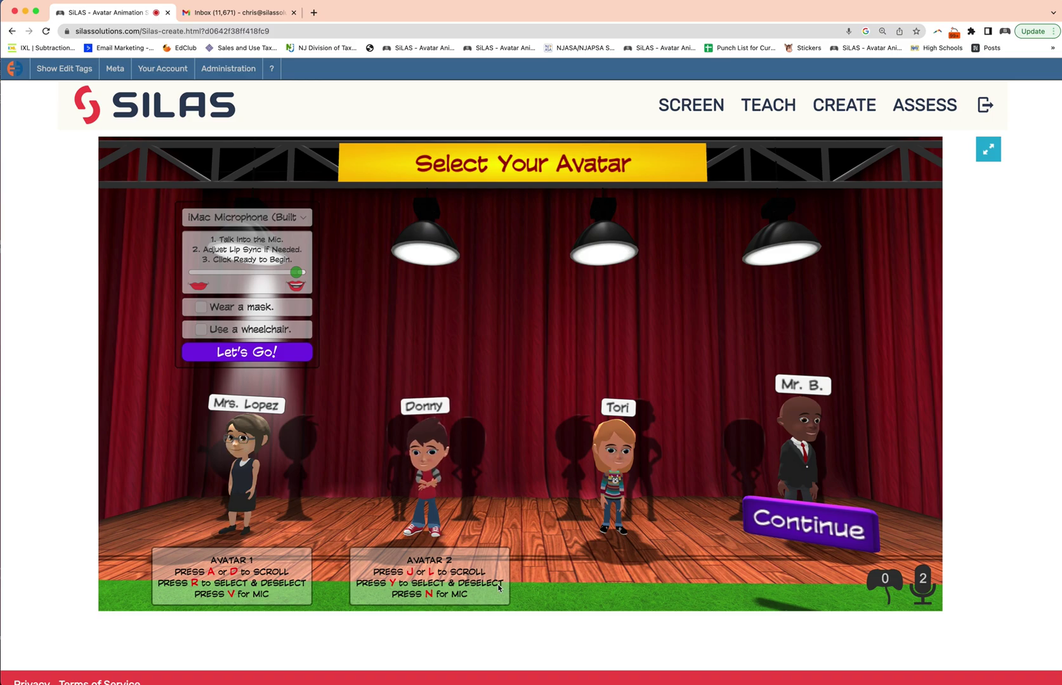
key(y)
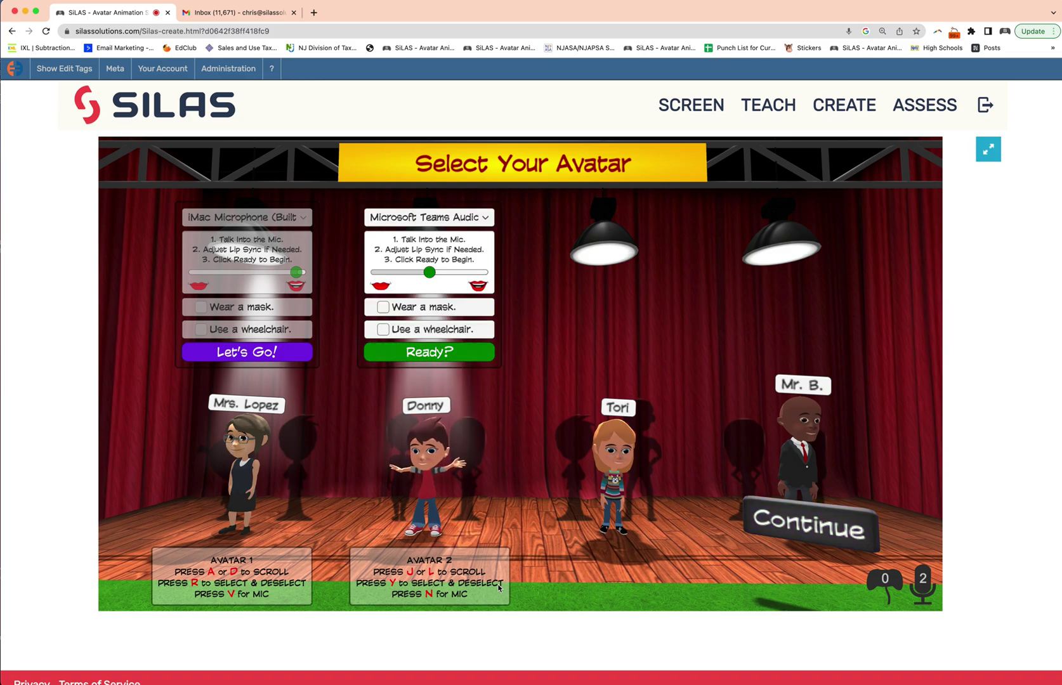
key(y)
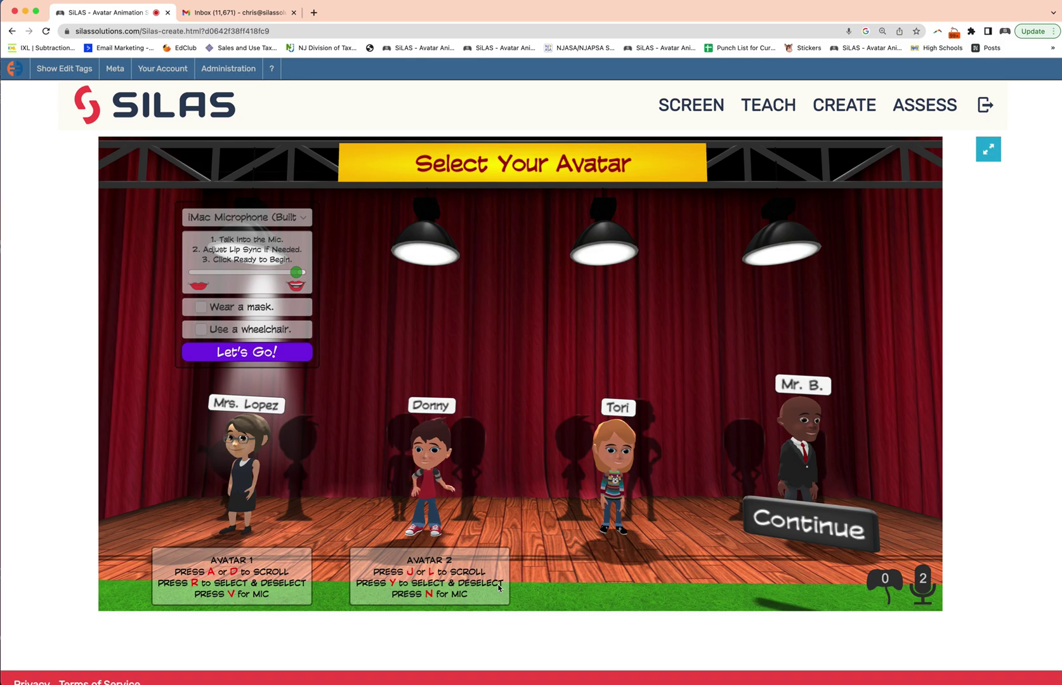
key(y)
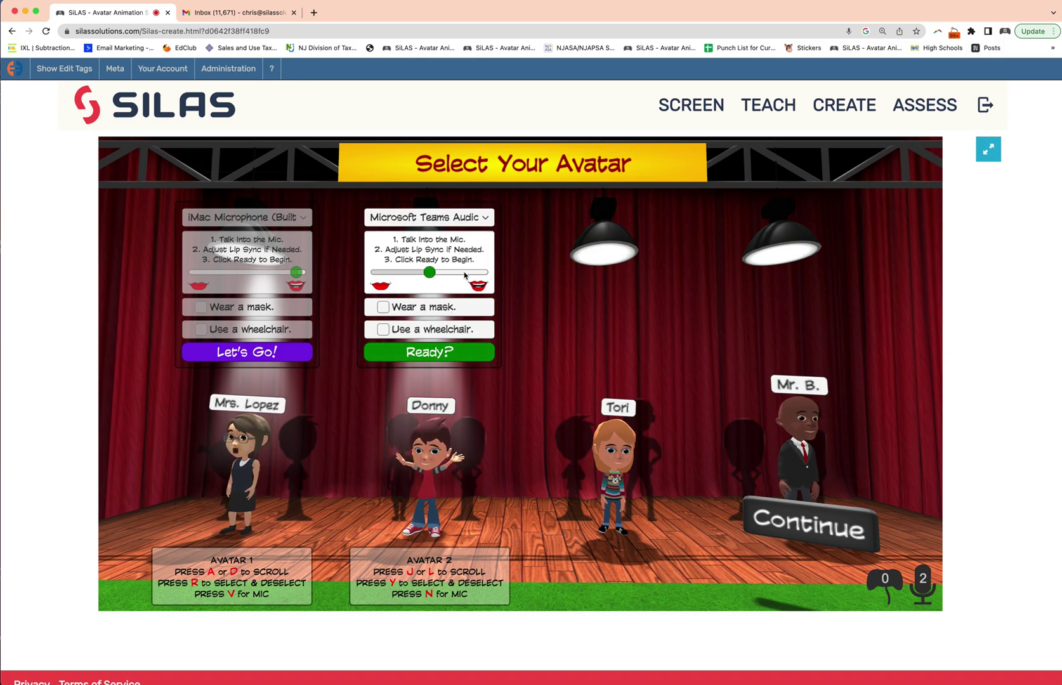
Step: Assign the built-in iMac Microphone to Donny and raise his lip sync sensitivity to nearly the maximum
click(453, 223)
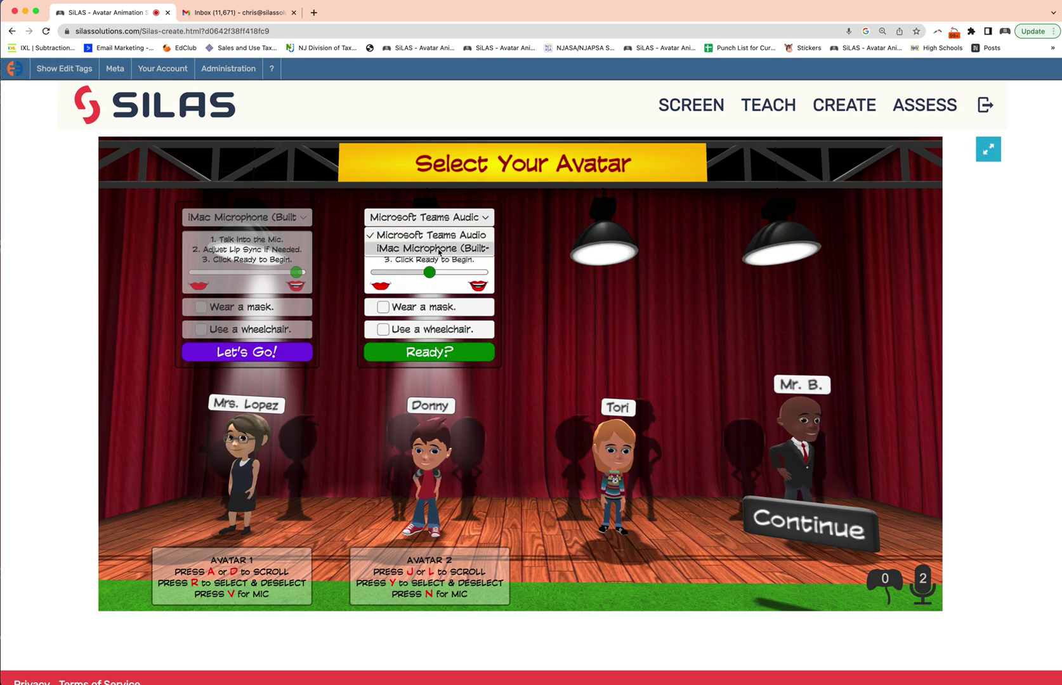
click(444, 235)
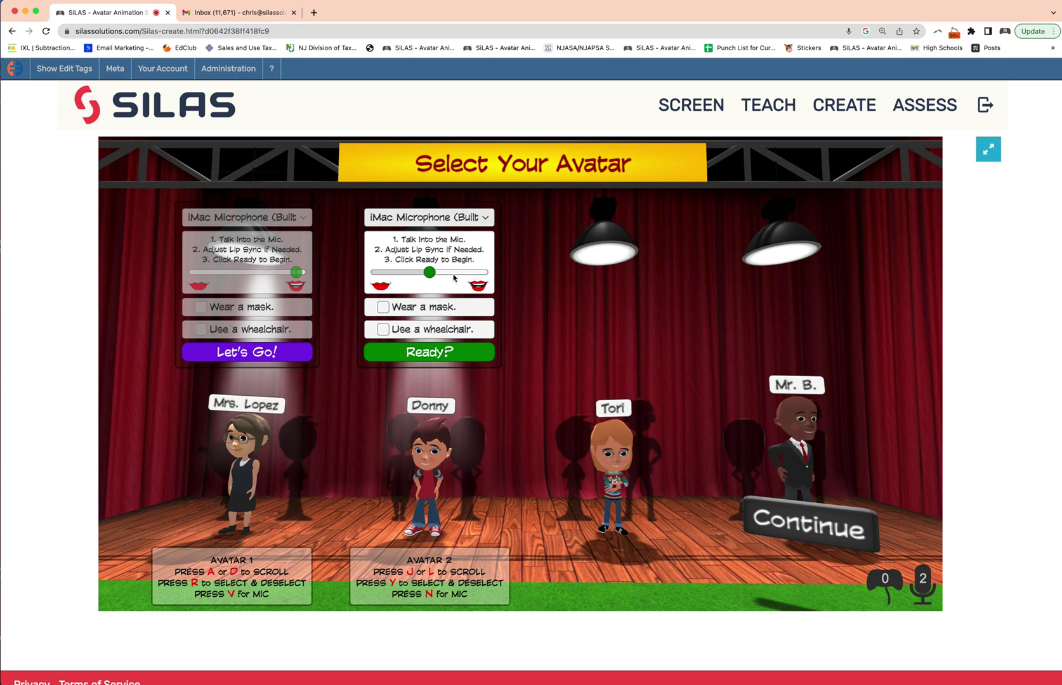
drag(430, 272, 477, 274)
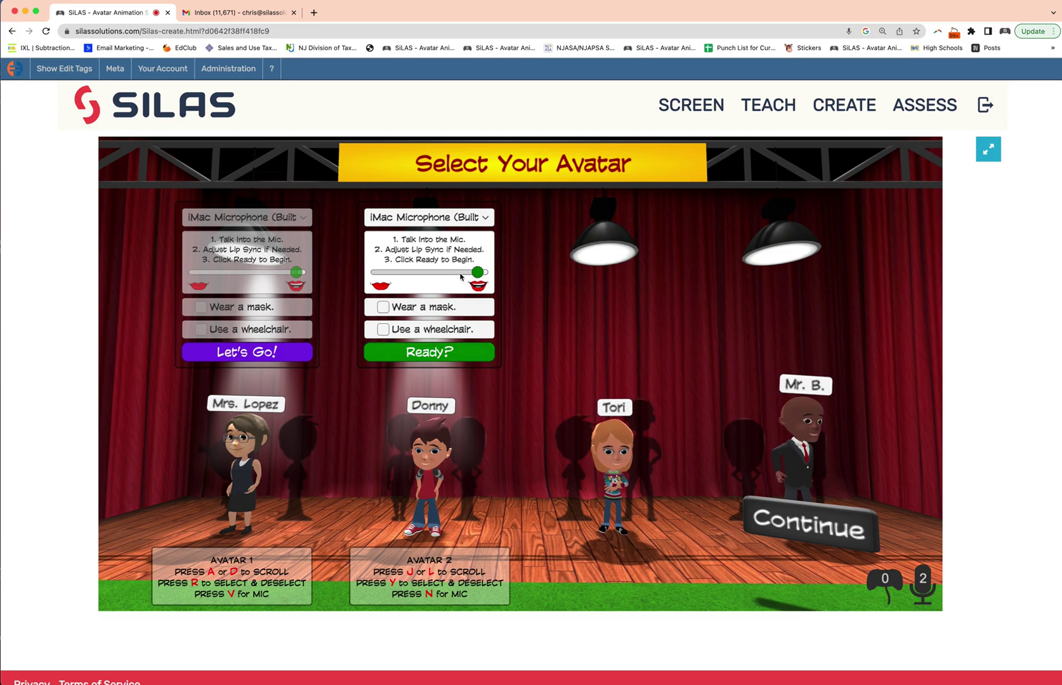
Step: Try the wheelchair and mask options on Donny and leave both off
click(383, 330)
click(383, 329)
click(383, 307)
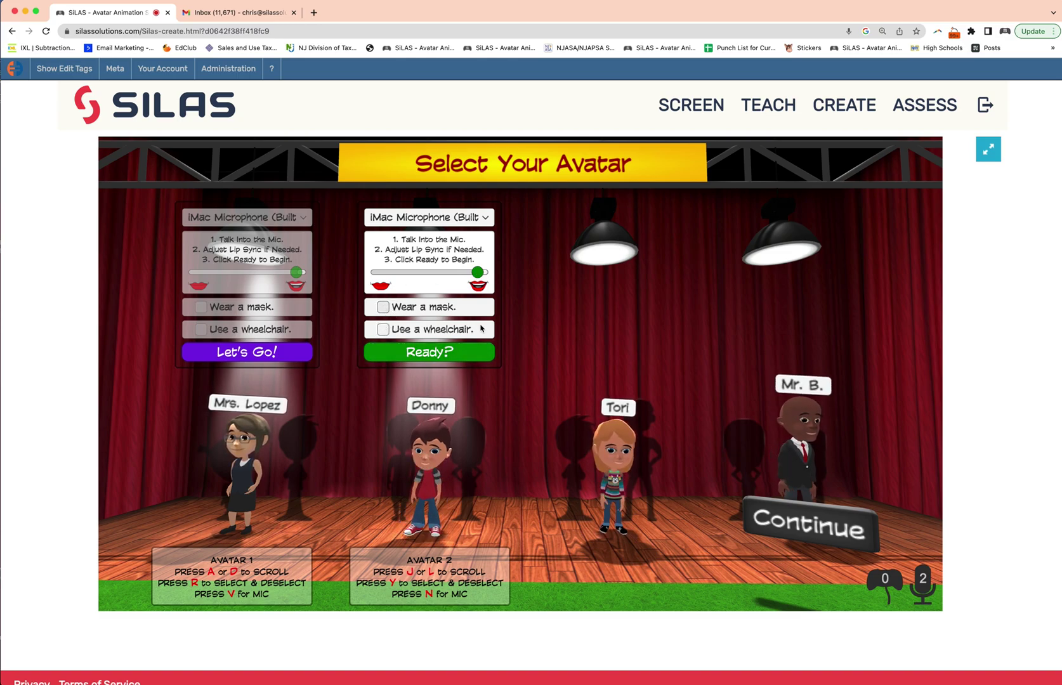
Step: Mark Donny as ready and continue with both avatars to the background selection
click(430, 352)
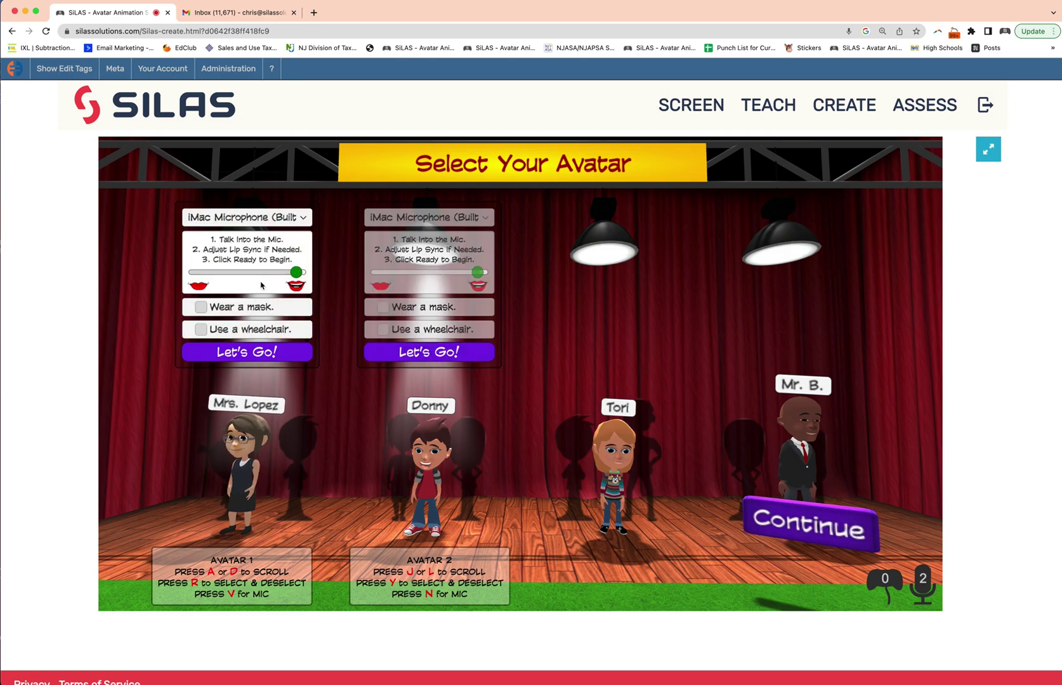
click(260, 352)
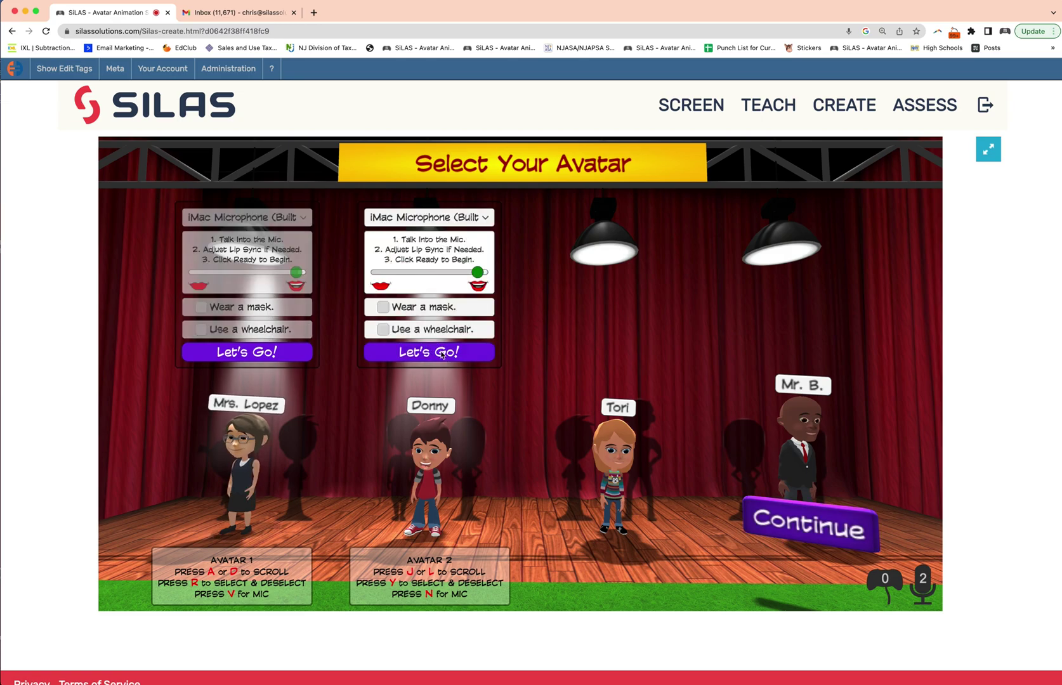
click(810, 519)
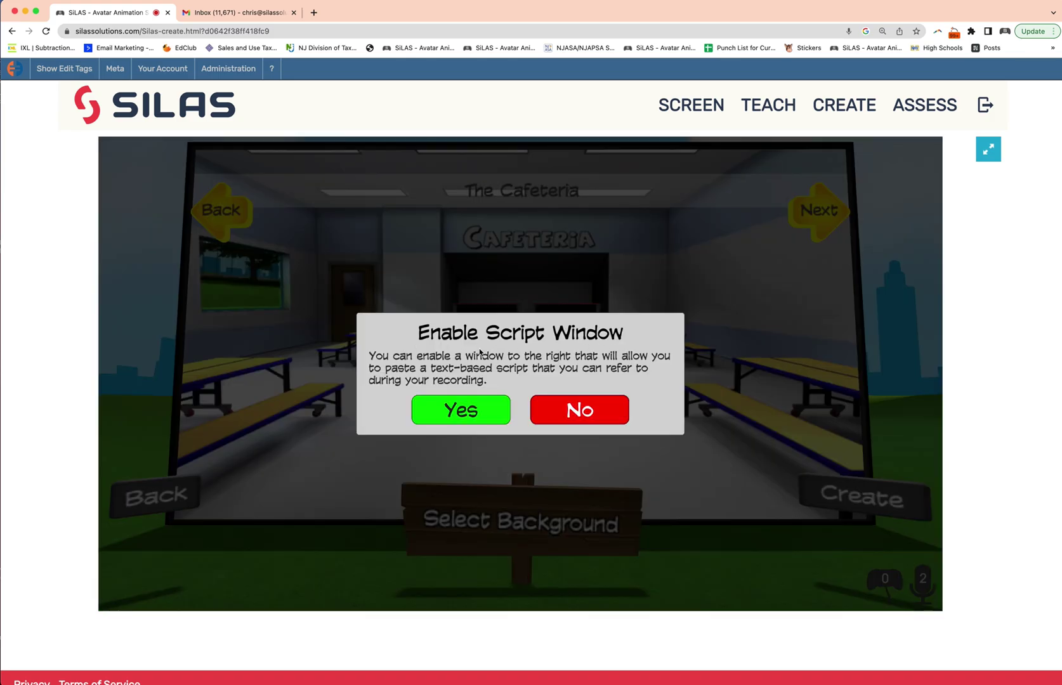
Step: Enable the script window, highlight its placeholder text, and close the window again
click(490, 416)
click(465, 413)
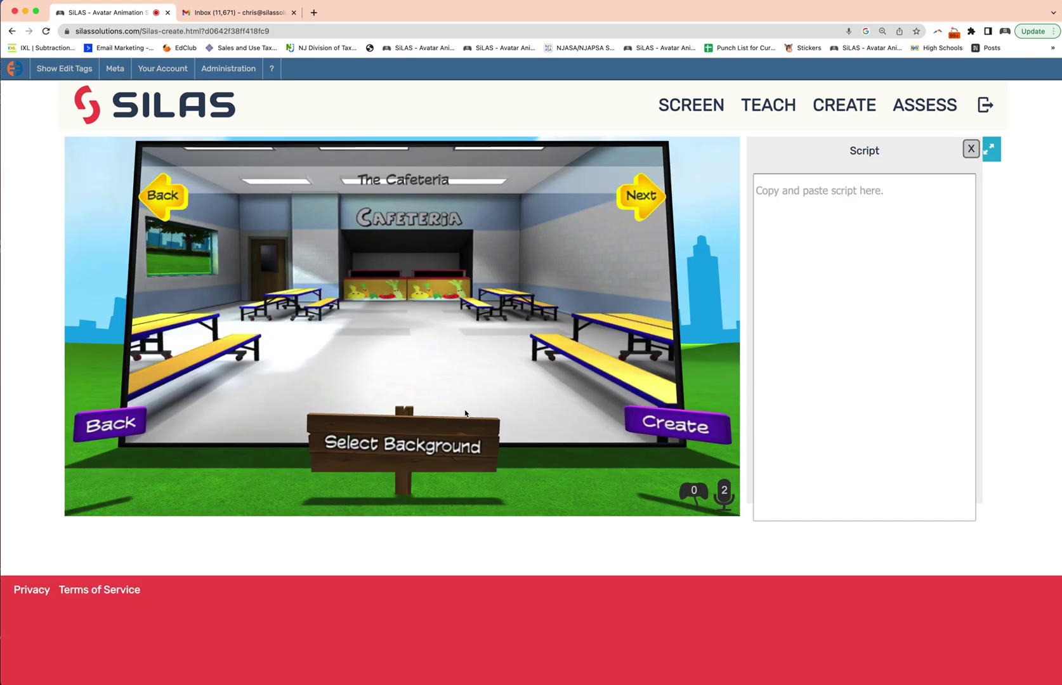
drag(760, 186, 921, 203)
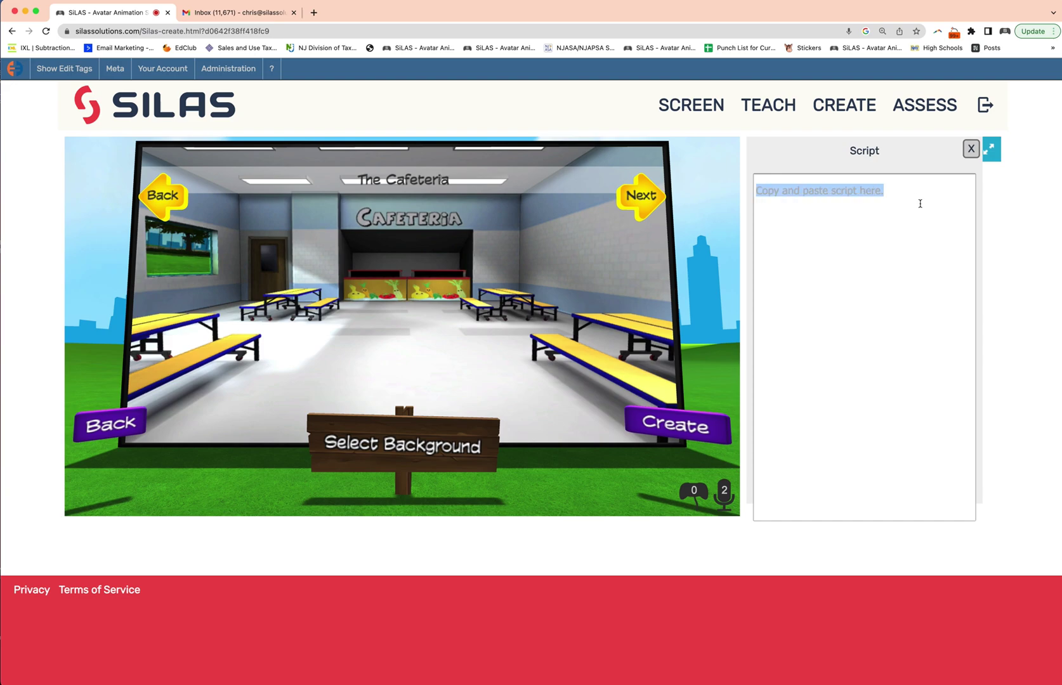
click(970, 149)
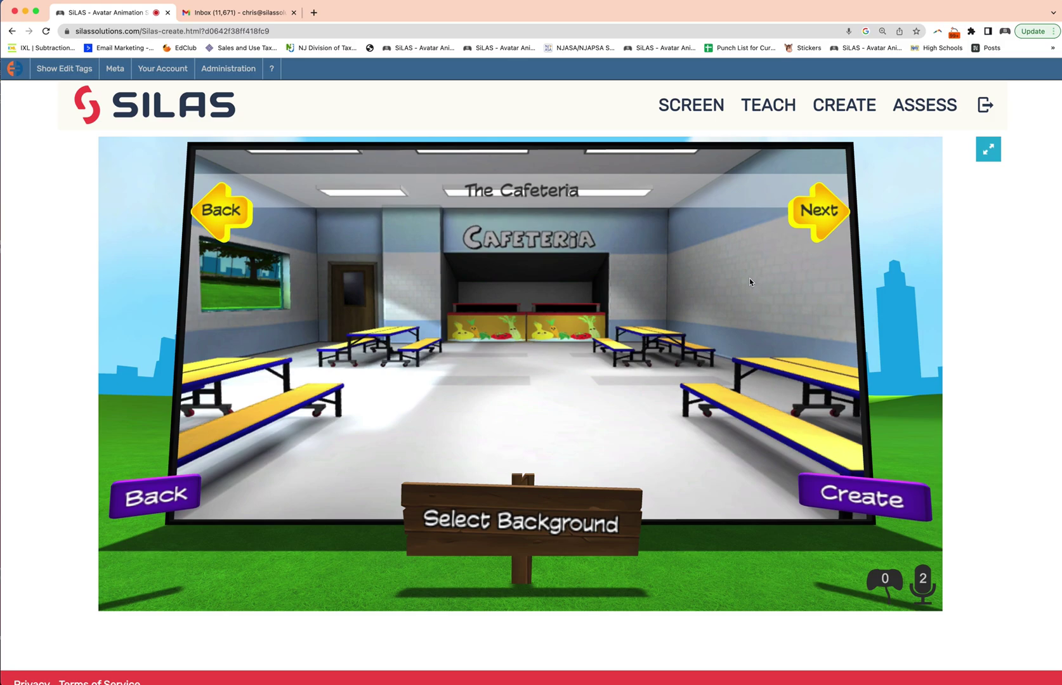
Step: Browse the available backgrounds to The Classroom 2 and create the scene with it
click(807, 213)
click(806, 213)
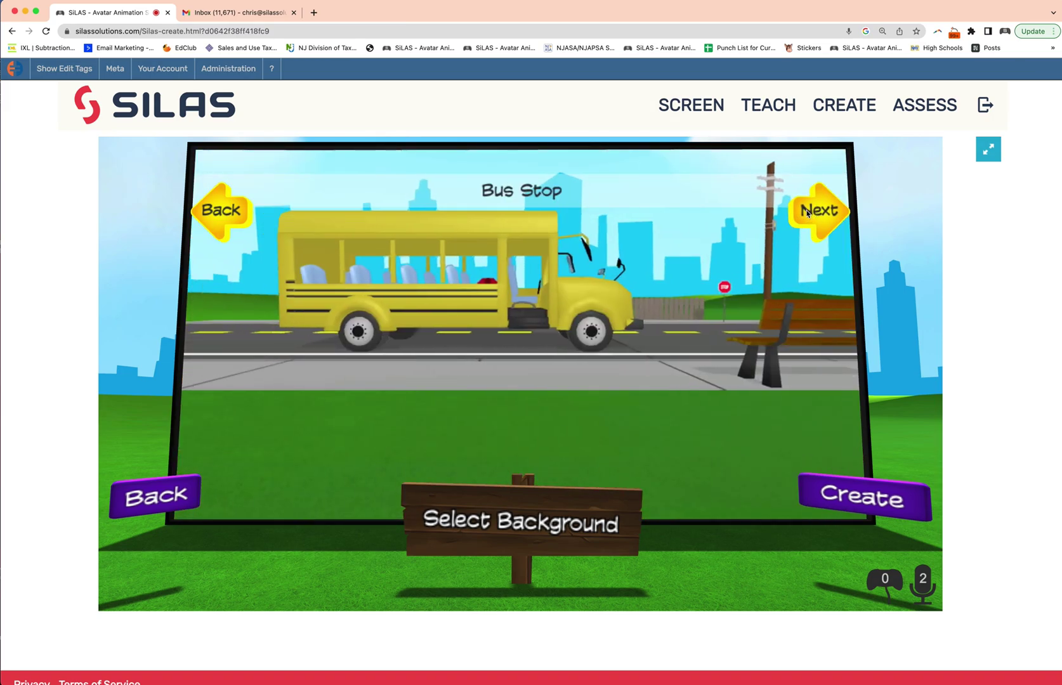
click(807, 213)
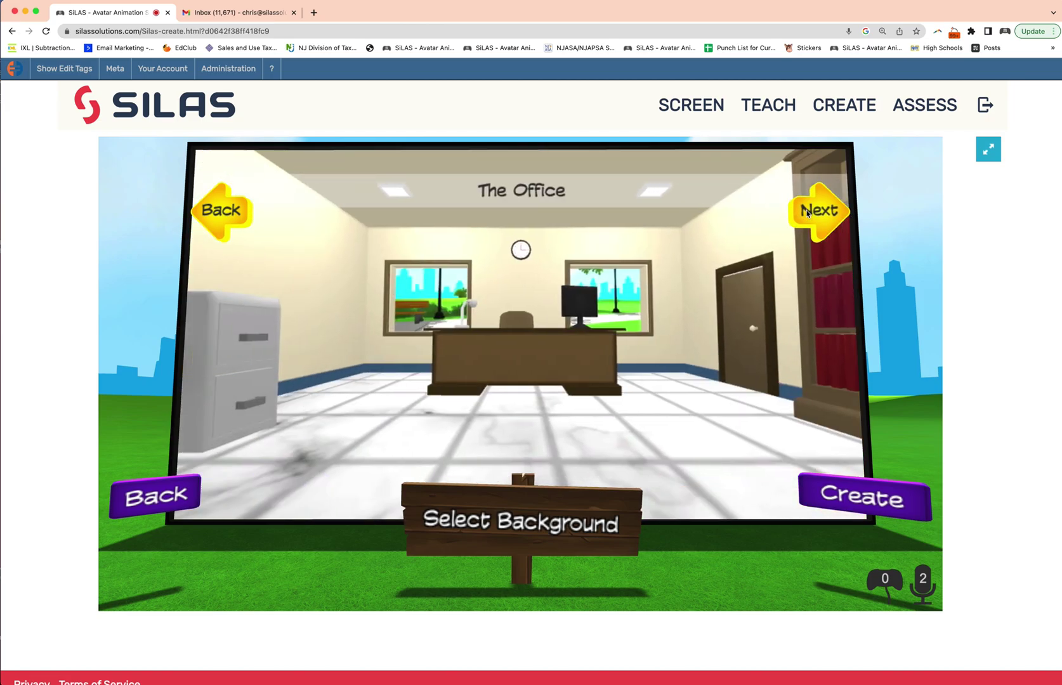
click(807, 214)
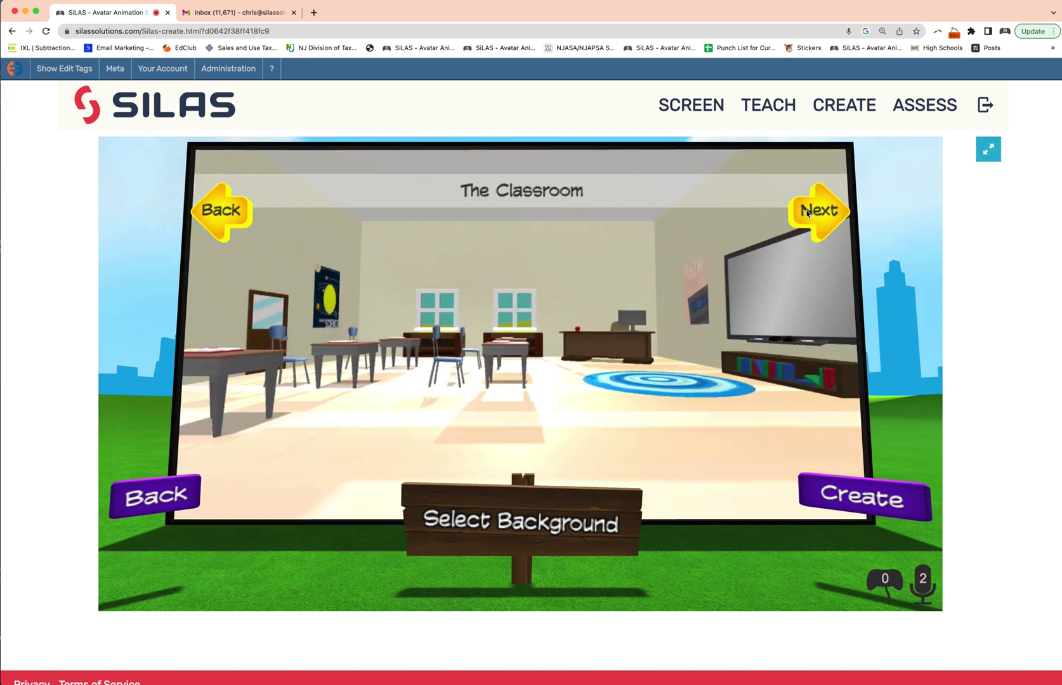
click(807, 213)
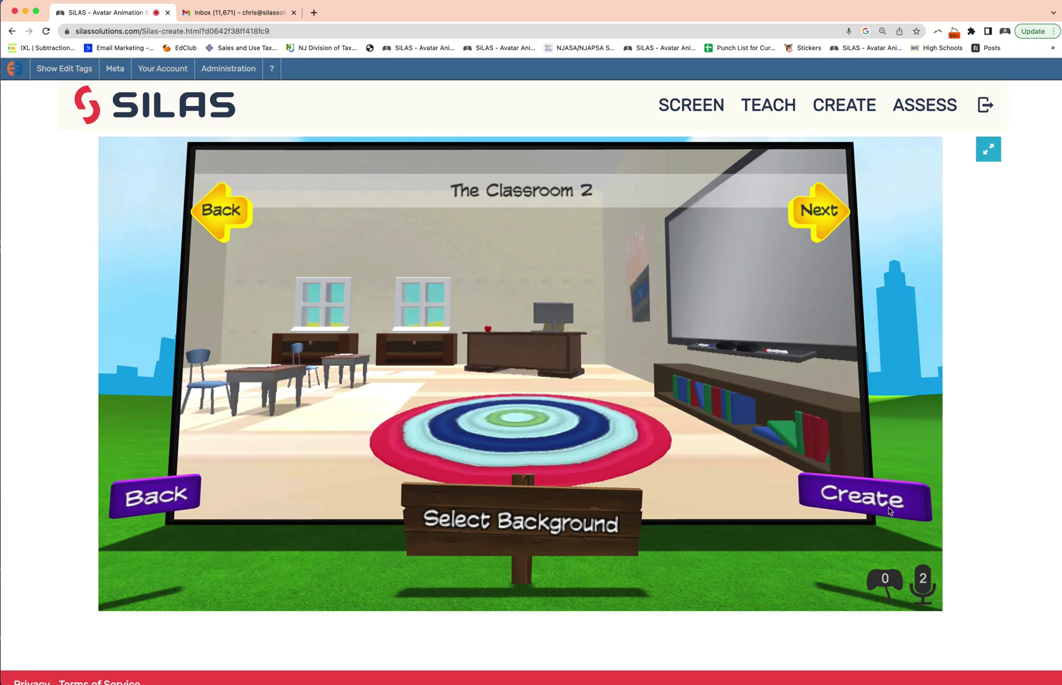
click(876, 503)
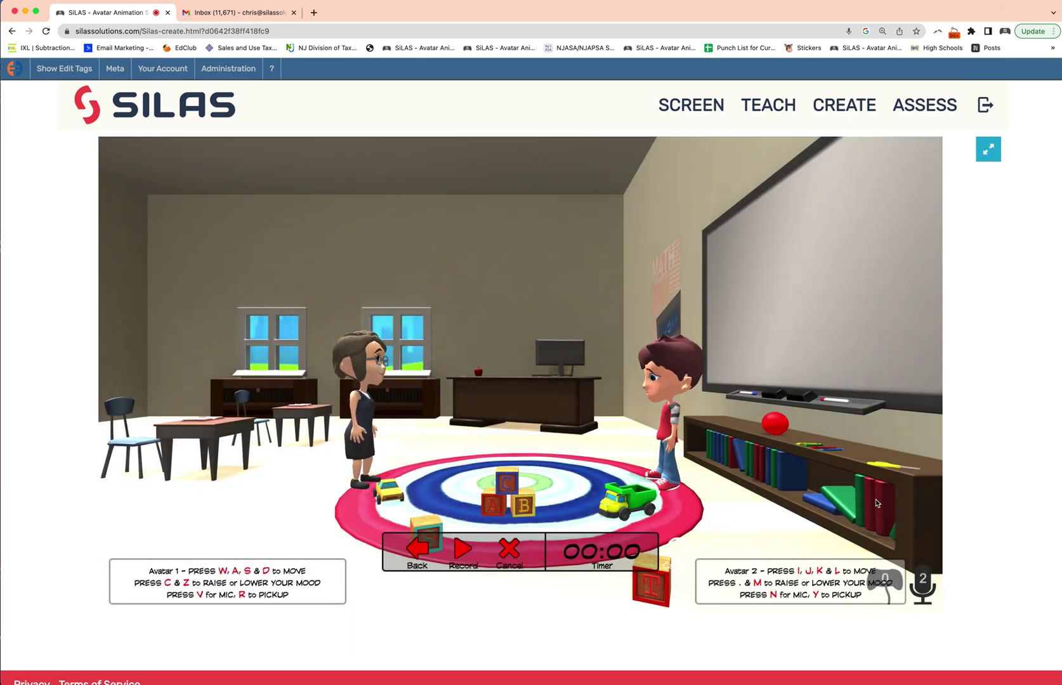
Step: Walk Donny across the classroom and back, then stop him facing forward beside the bookshelf
key(j)
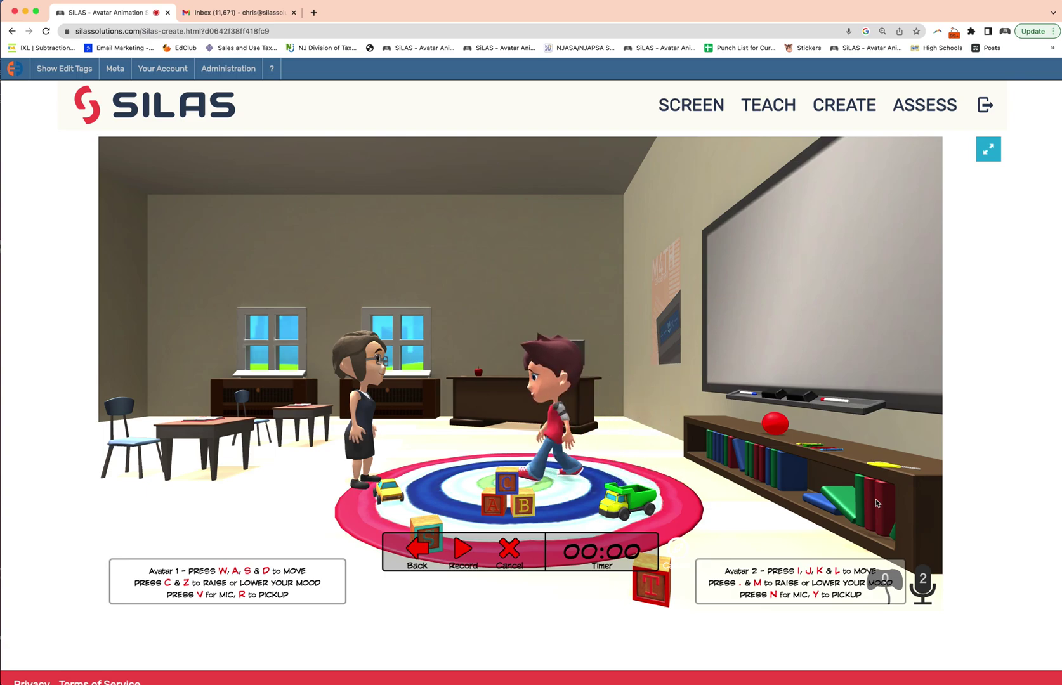
key(l)
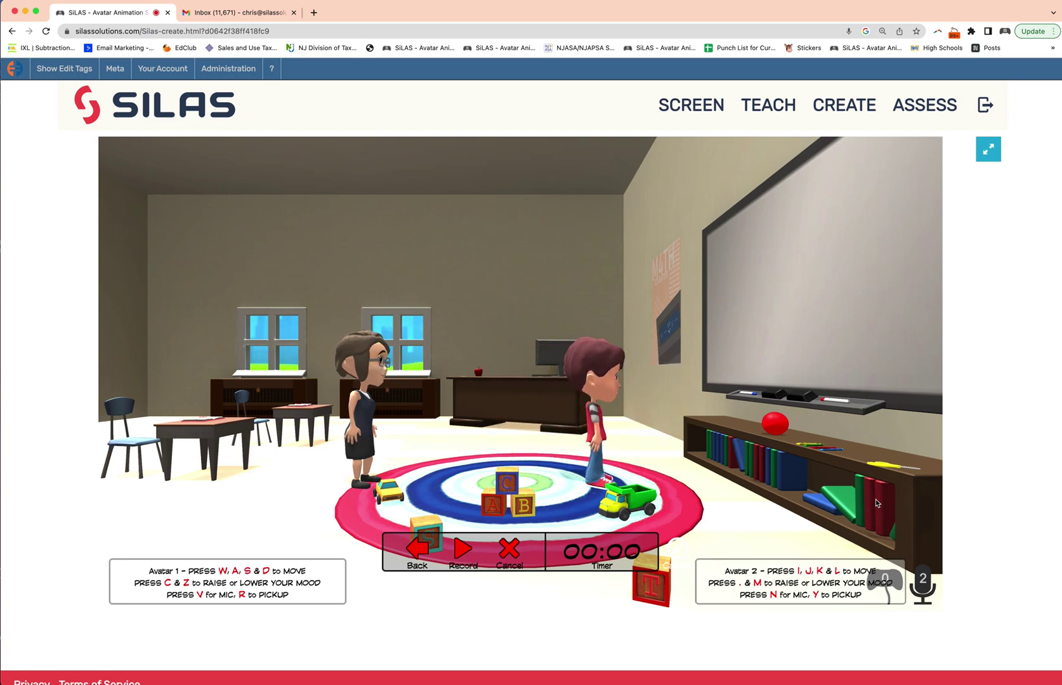
key(k)
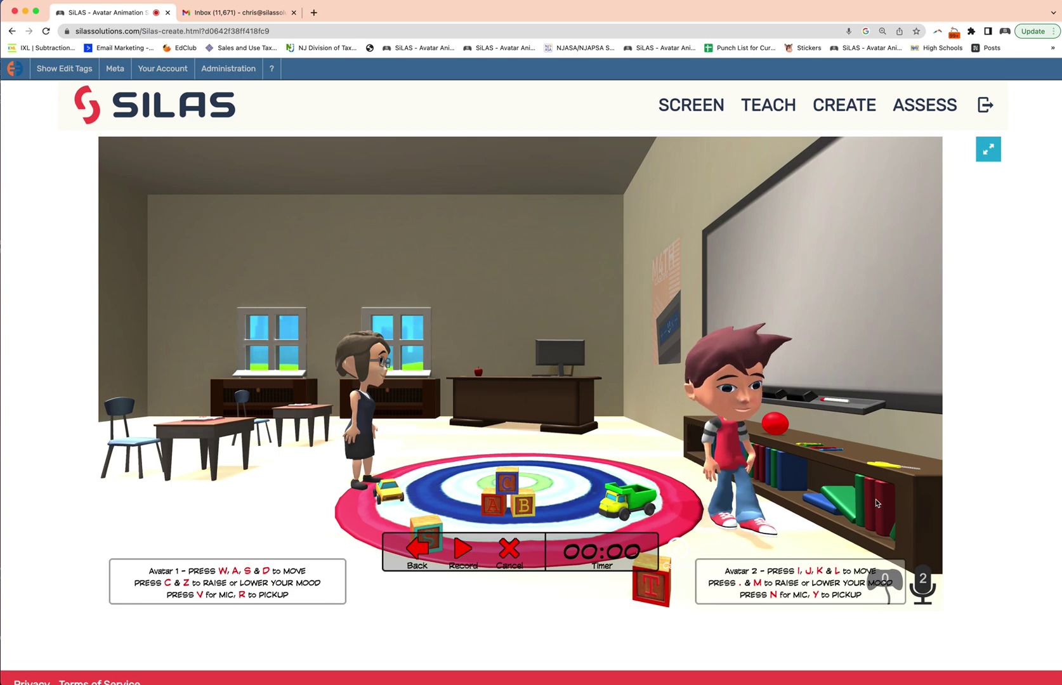
key(k)
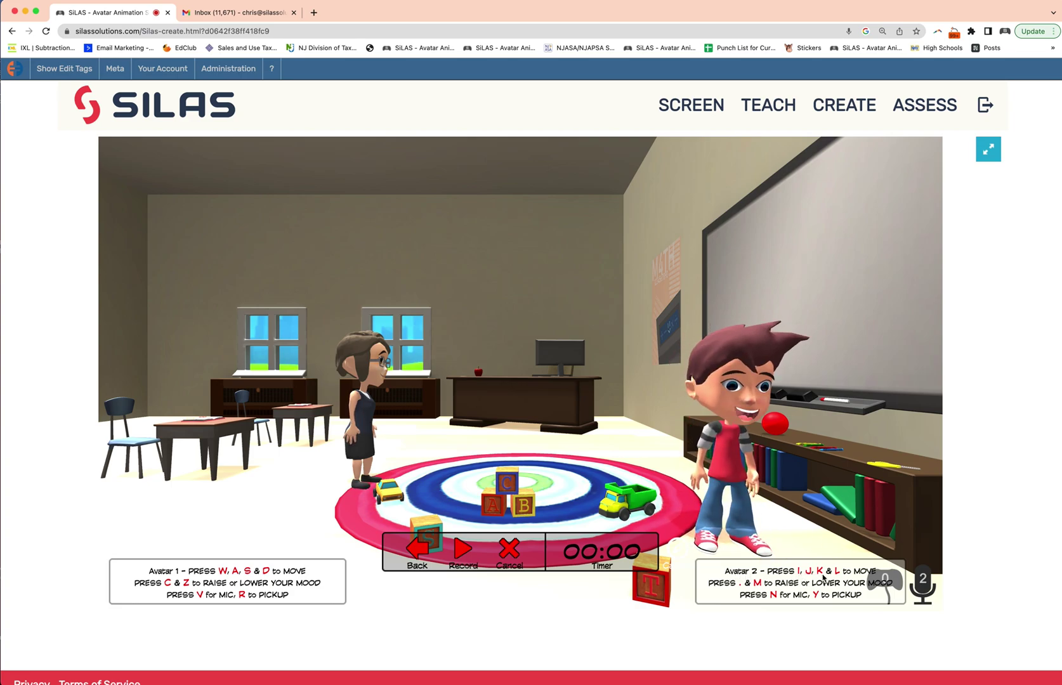
key(j)
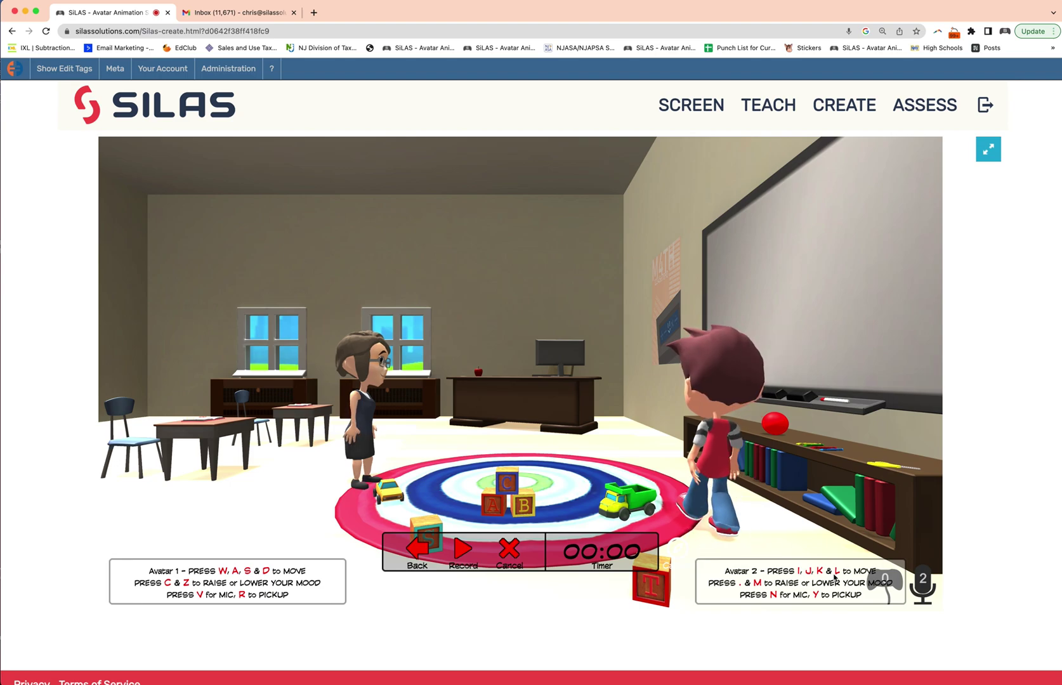
key(l)
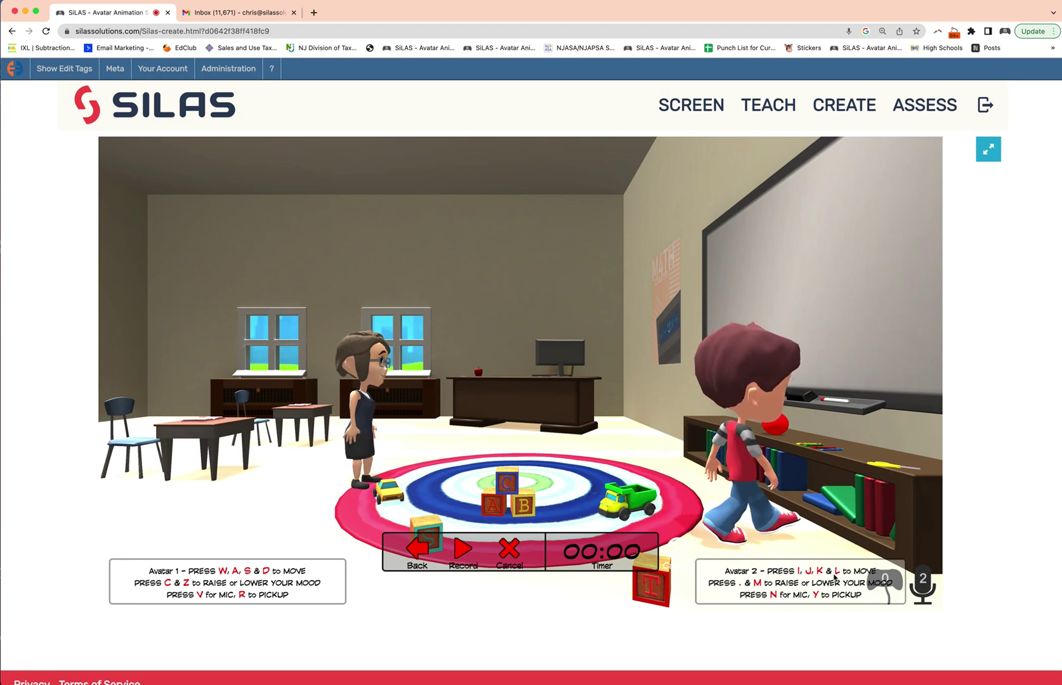
key(j)
key(k)
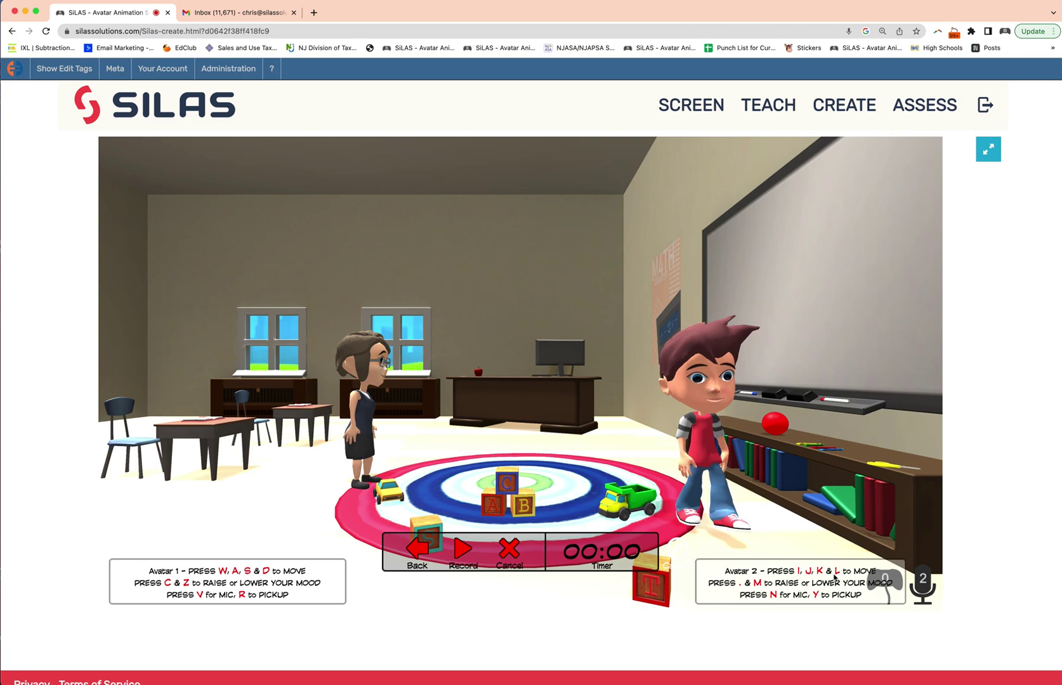
Step: Lower Donny's mood in stages through sad to angry
key(m)
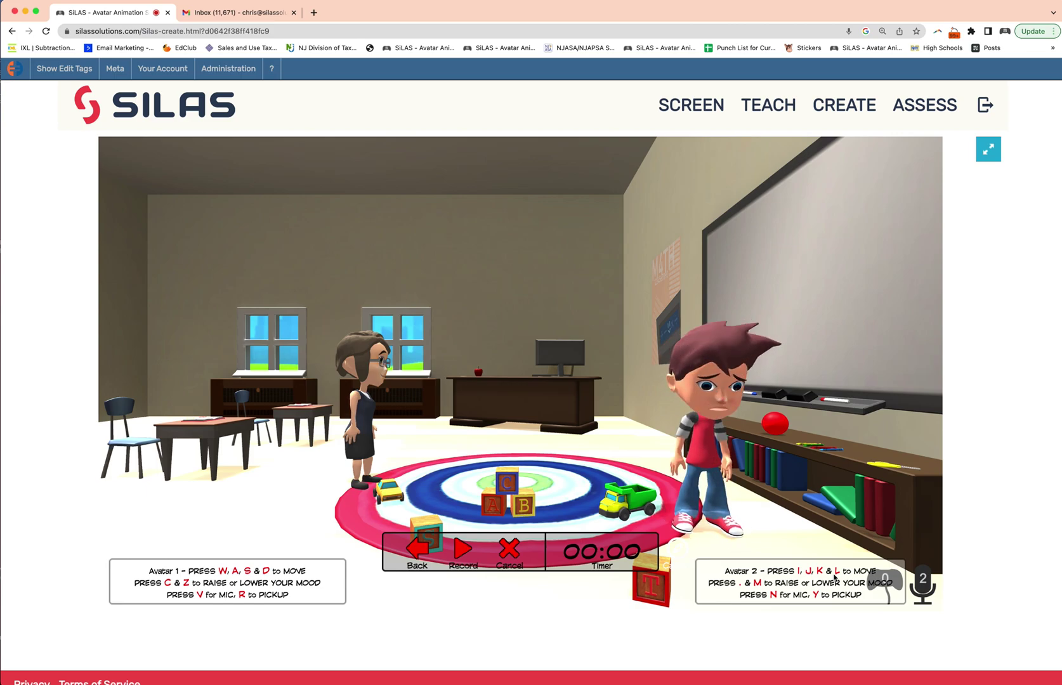
key(m)
key(m)
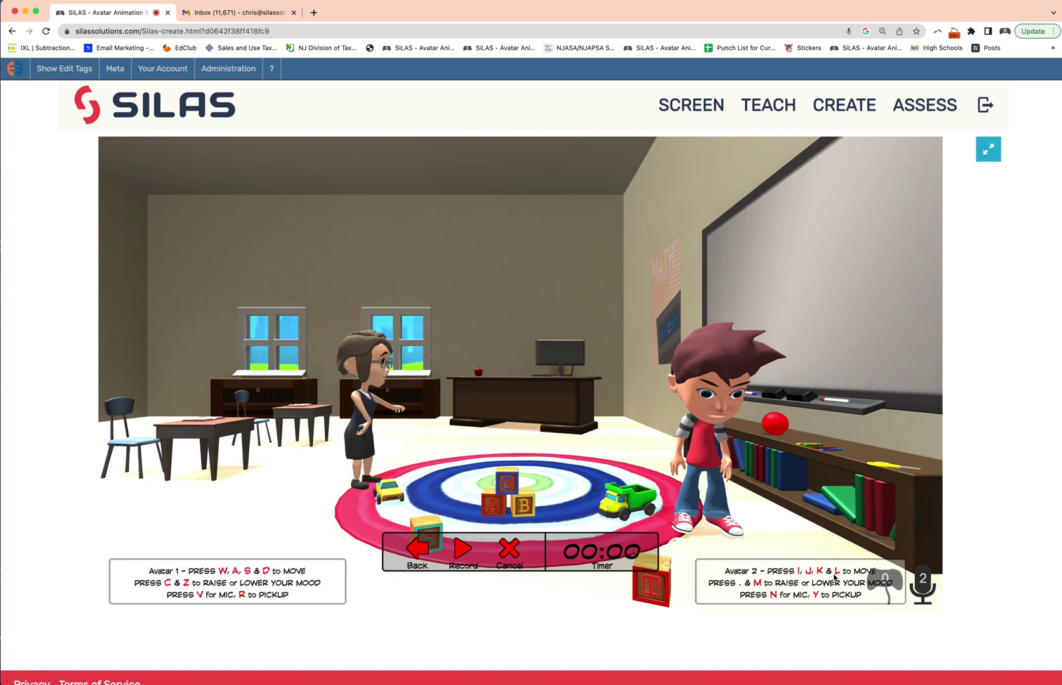
Step: Walk Donny onto the rug facing forward and raise his mood back to calm
key(j)
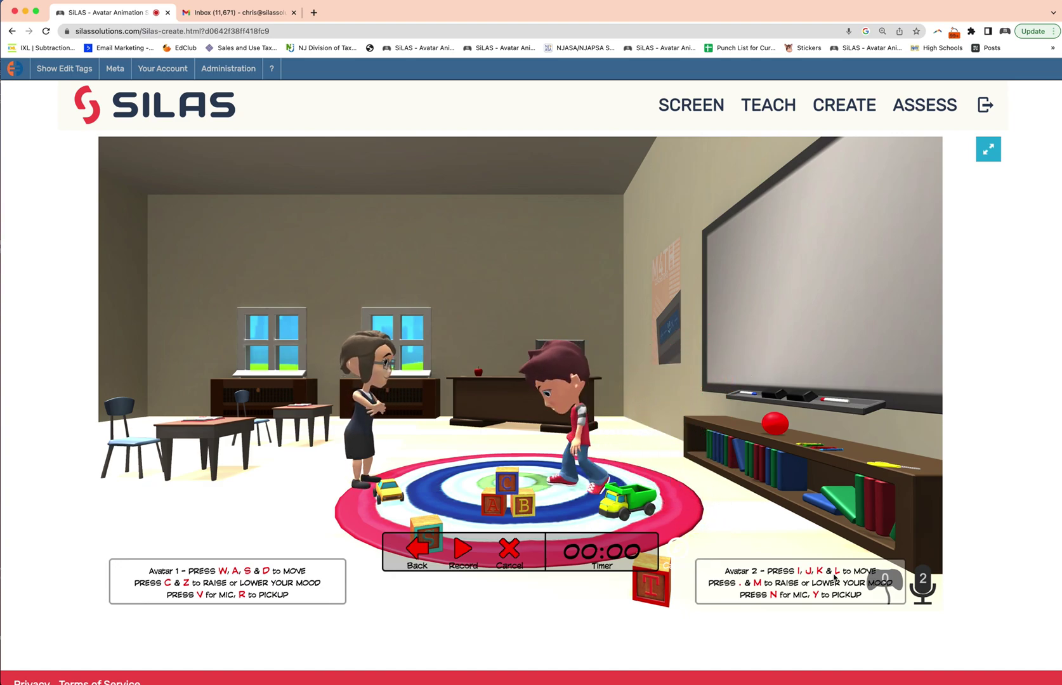
key(k)
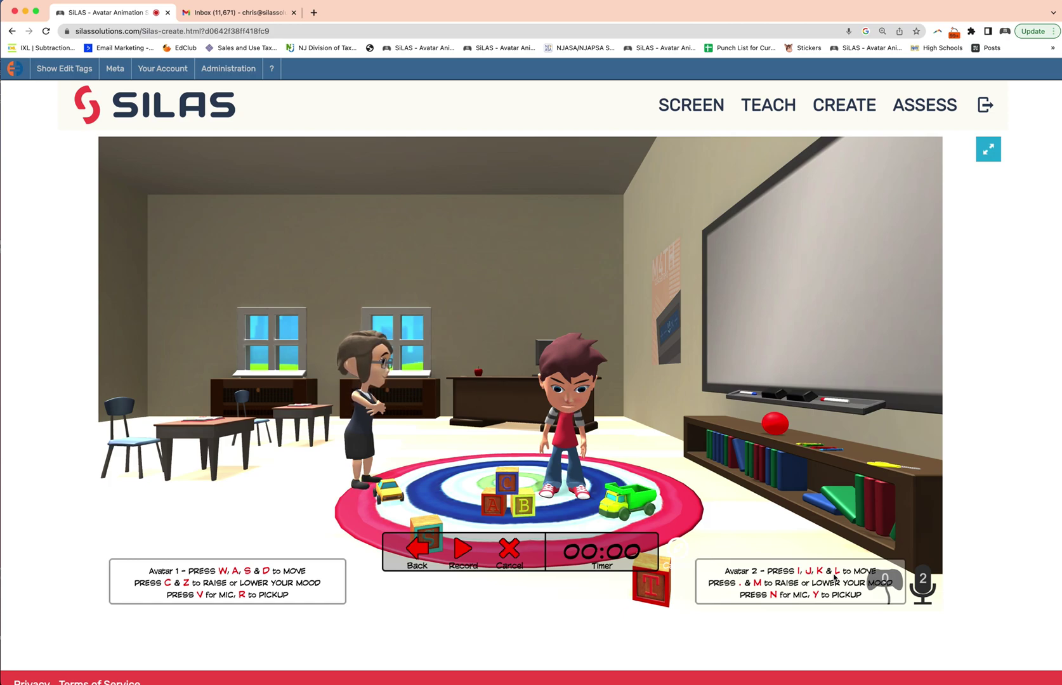
key(m)
key(period)
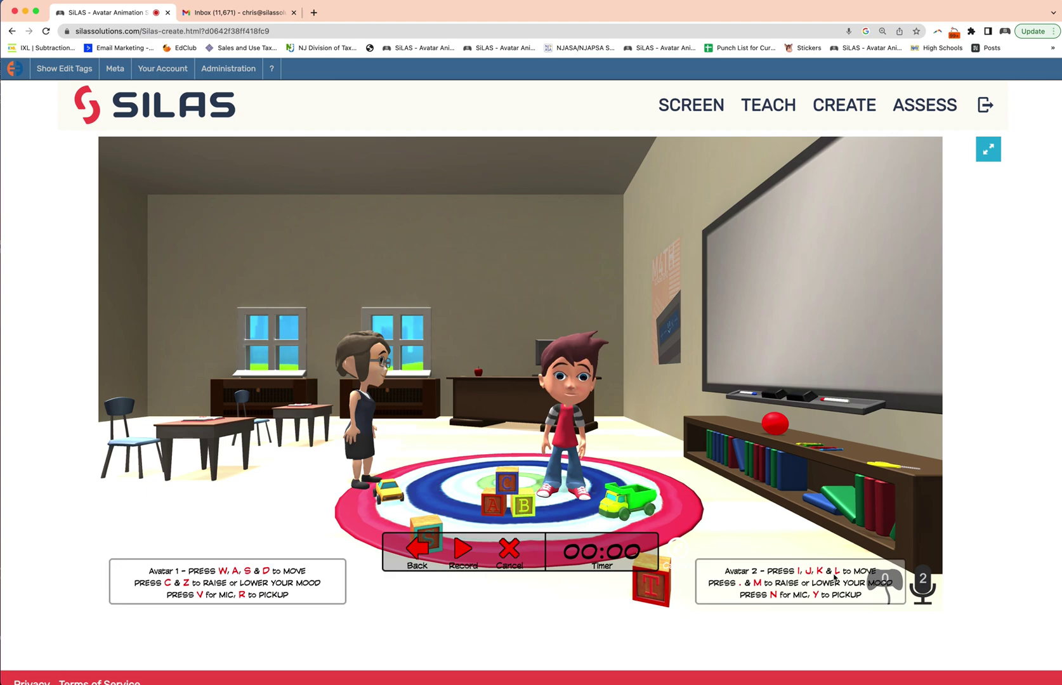
Step: Walk Avatar 1 around the desk side of the classroom and stop her facing forward beside the rug
key(a)
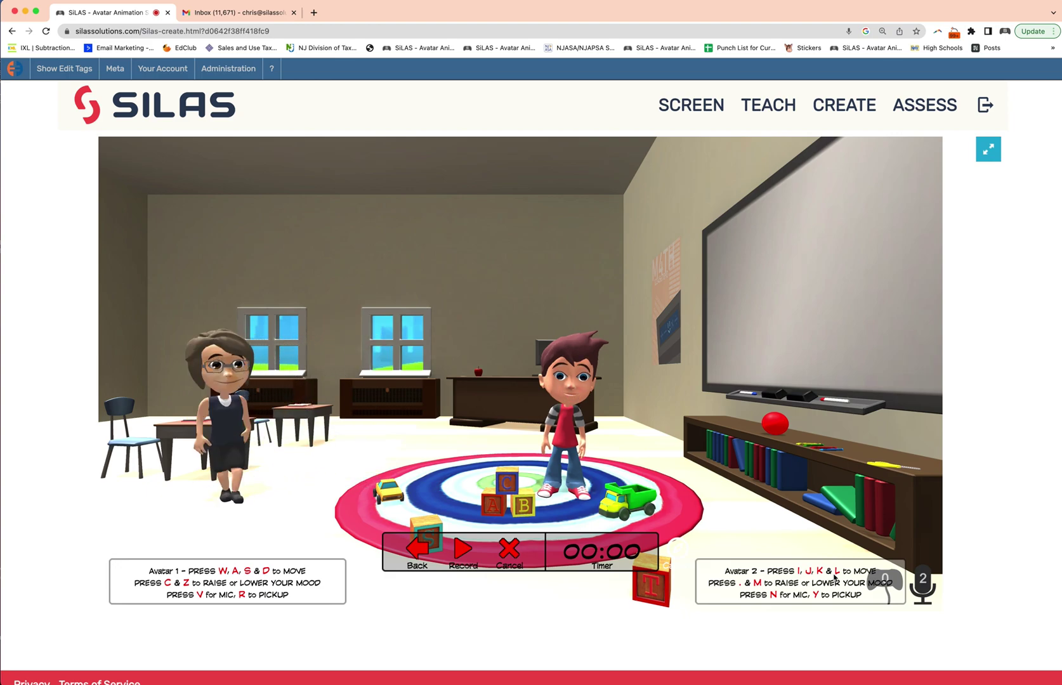
key(d)
key(w)
key(a)
key(s)
key(d)
key(s)
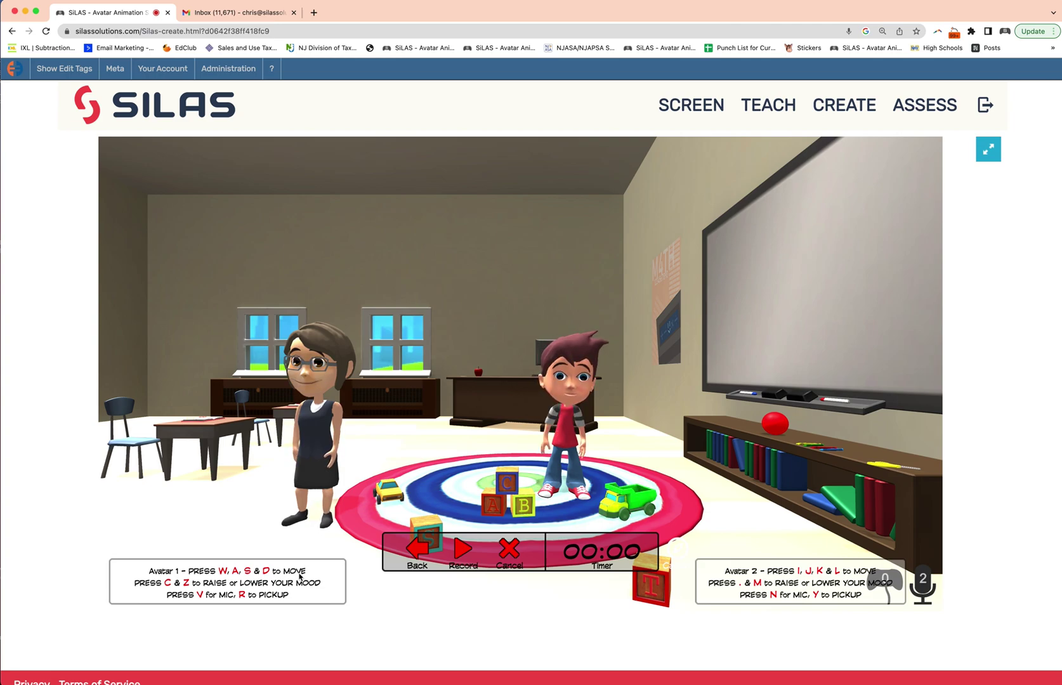
Step: Lower Avatar 1's mood to sad and raise it back up
key(z)
key(z)
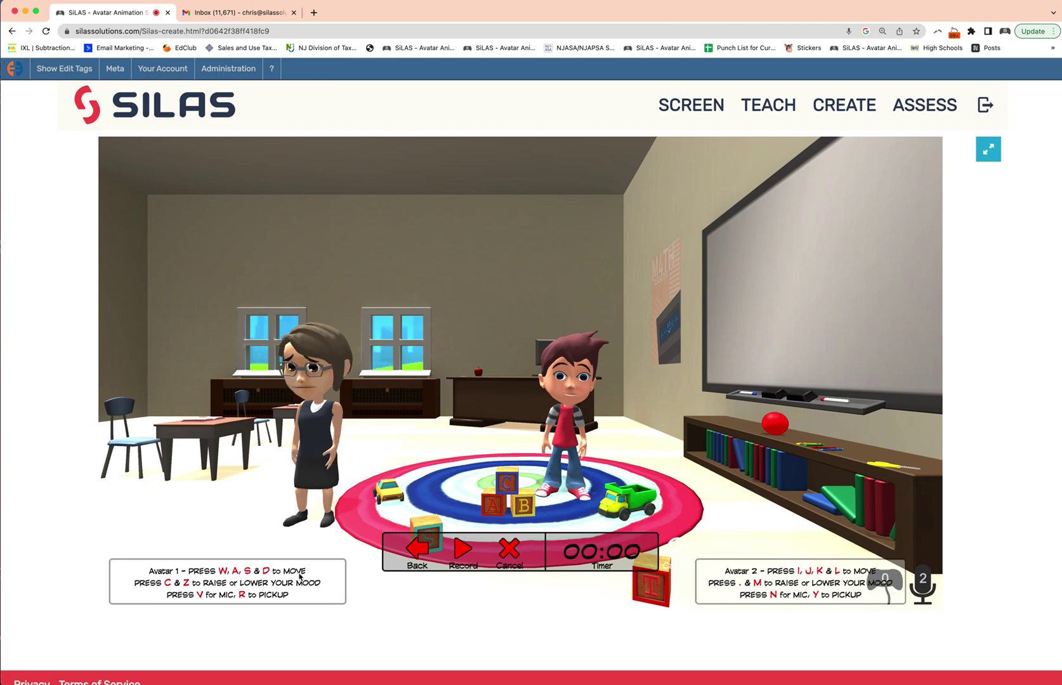
key(c)
key(c)
Step: Turn Avatar 1 away and back toward Donny, and raise both avatars' moods
key(a)
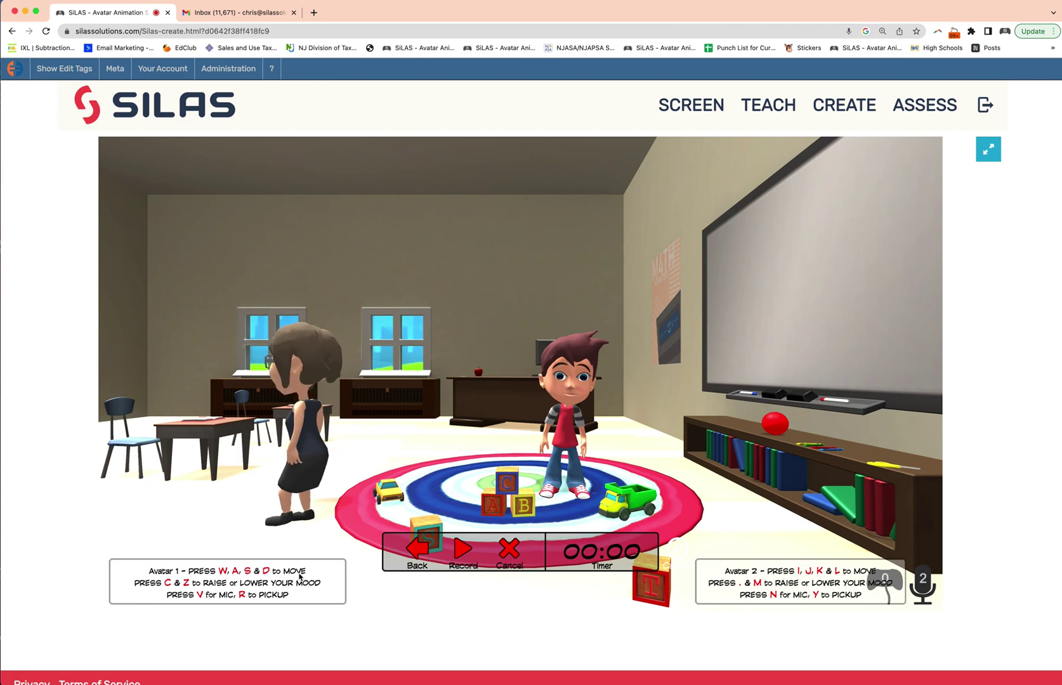
key(d)
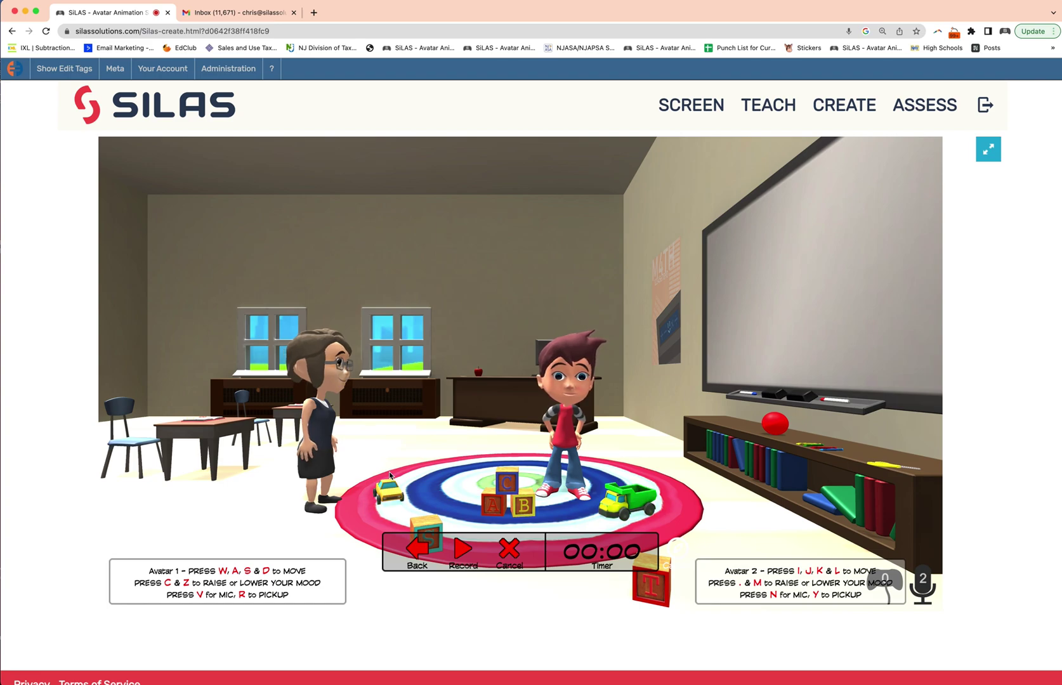
key(c)
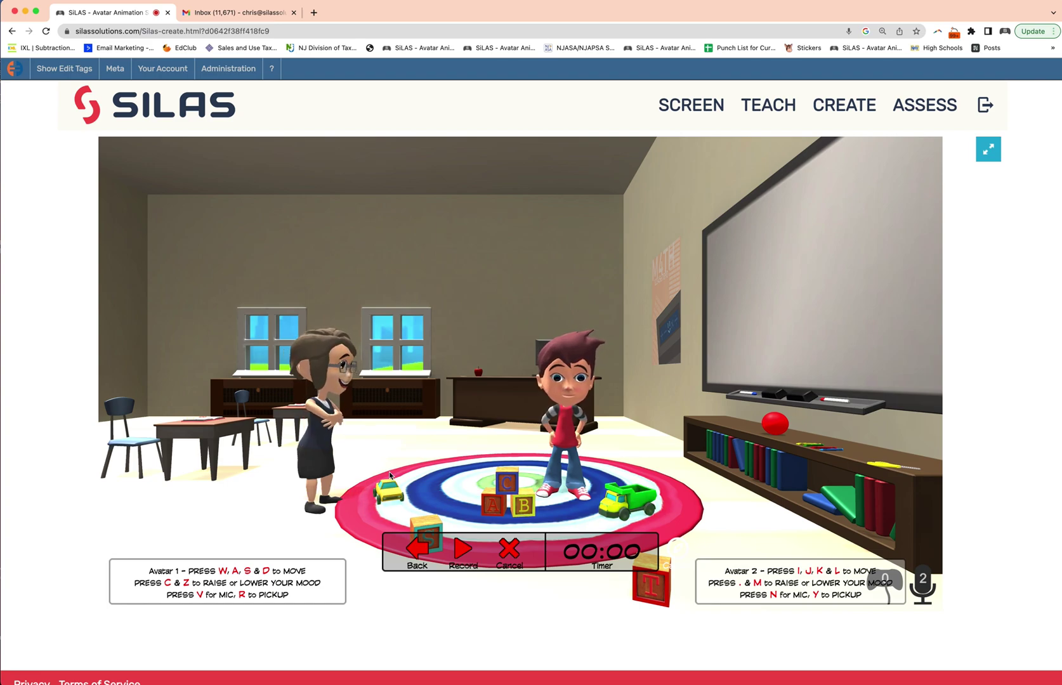
key(period)
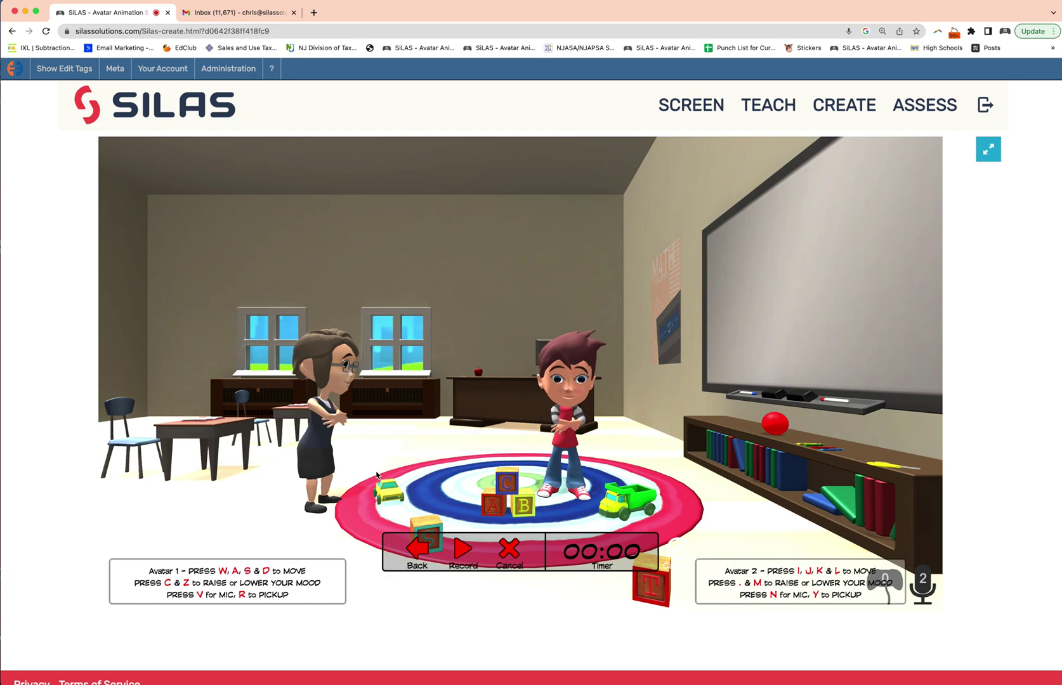
Step: Turn Donny to face Avatar 1 and record about 11 seconds of the scene
key(i)
key(k)
key(j)
key(k)
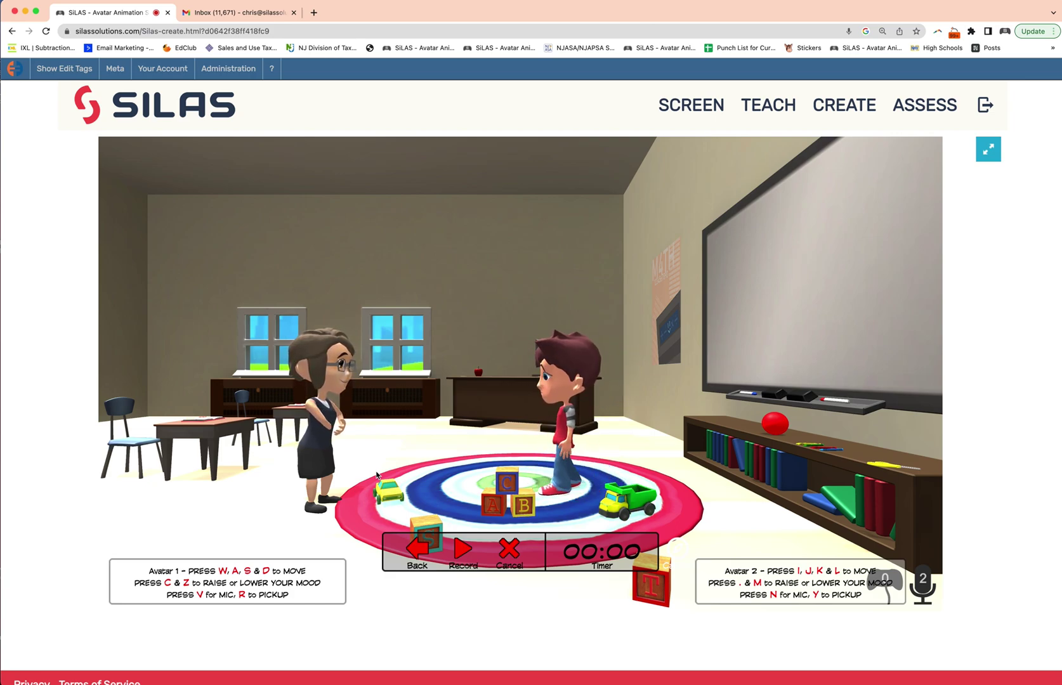
click(468, 547)
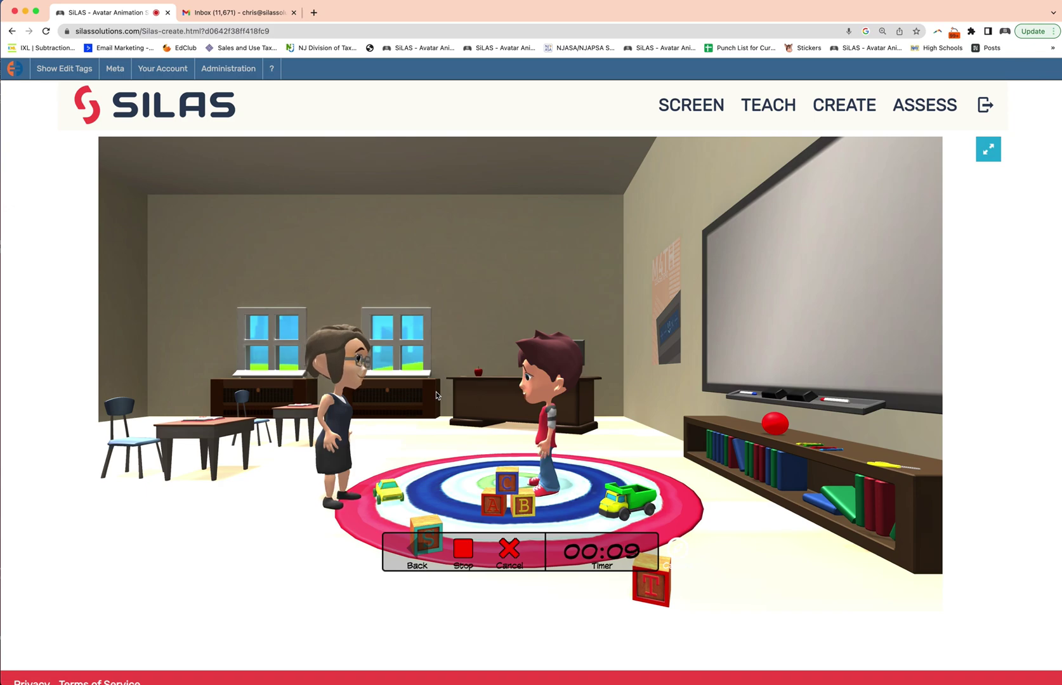
click(461, 549)
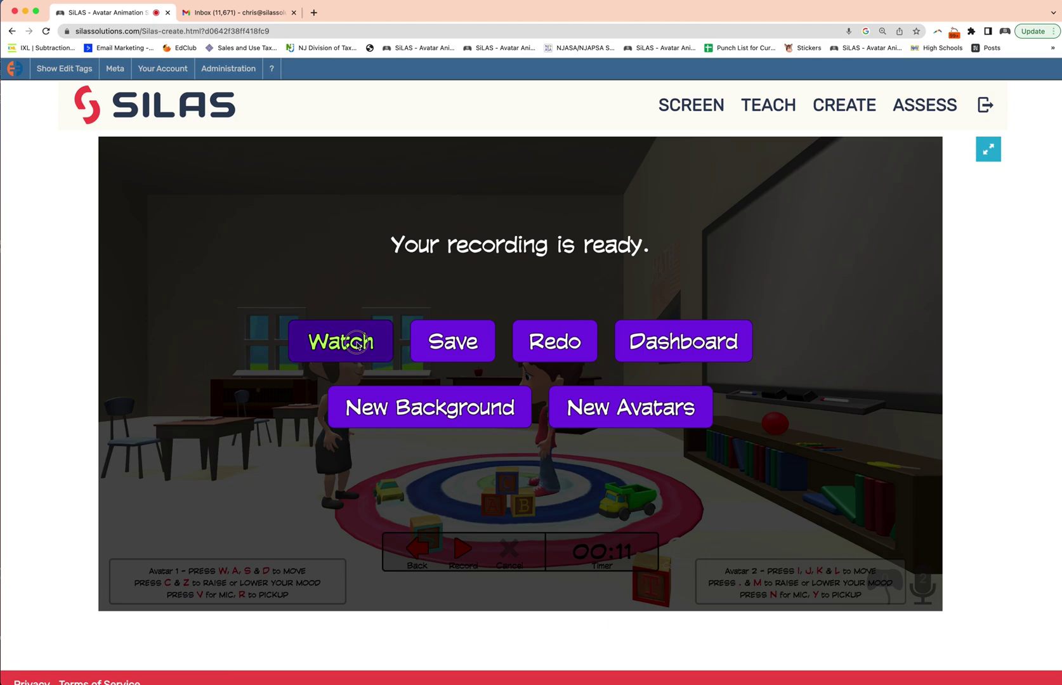
Step: Watch the start of the finished recording and close its player window
click(357, 344)
mouse_move(163, 280)
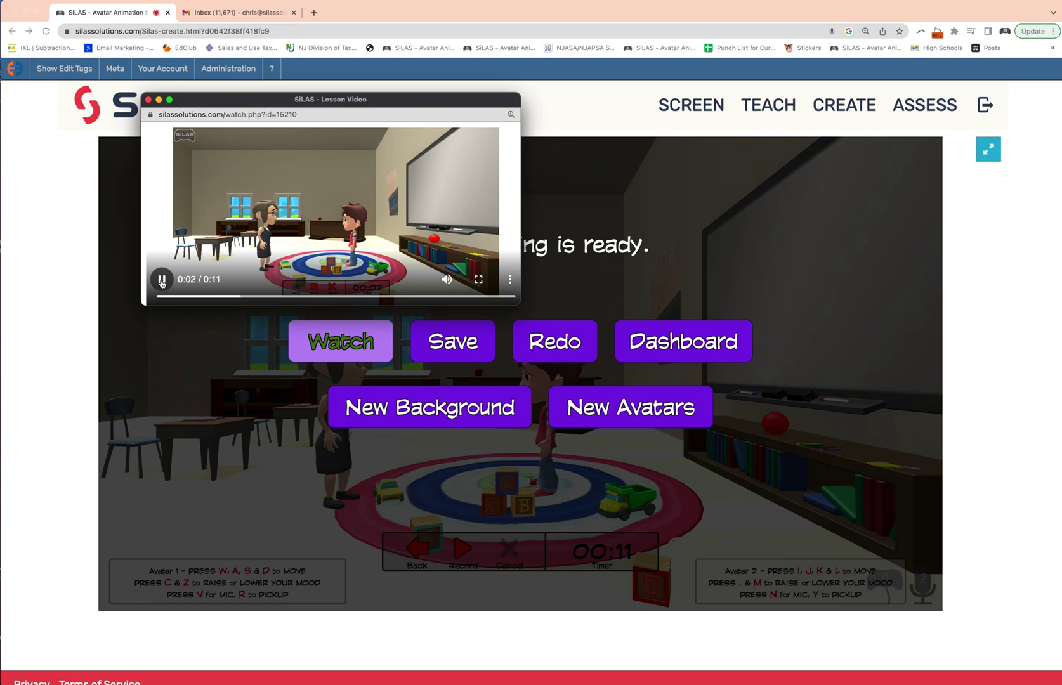
click(147, 100)
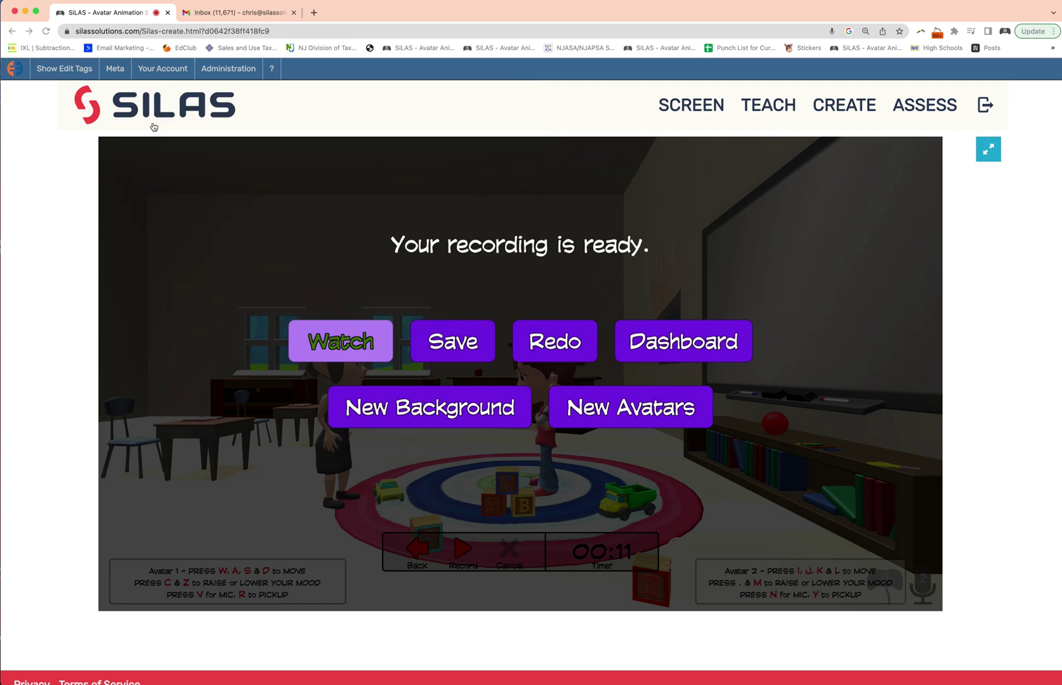
Step: Save the recording with a title made of the creator's first name followed by "Test"
click(448, 343)
click(382, 252)
text(Chris Test)
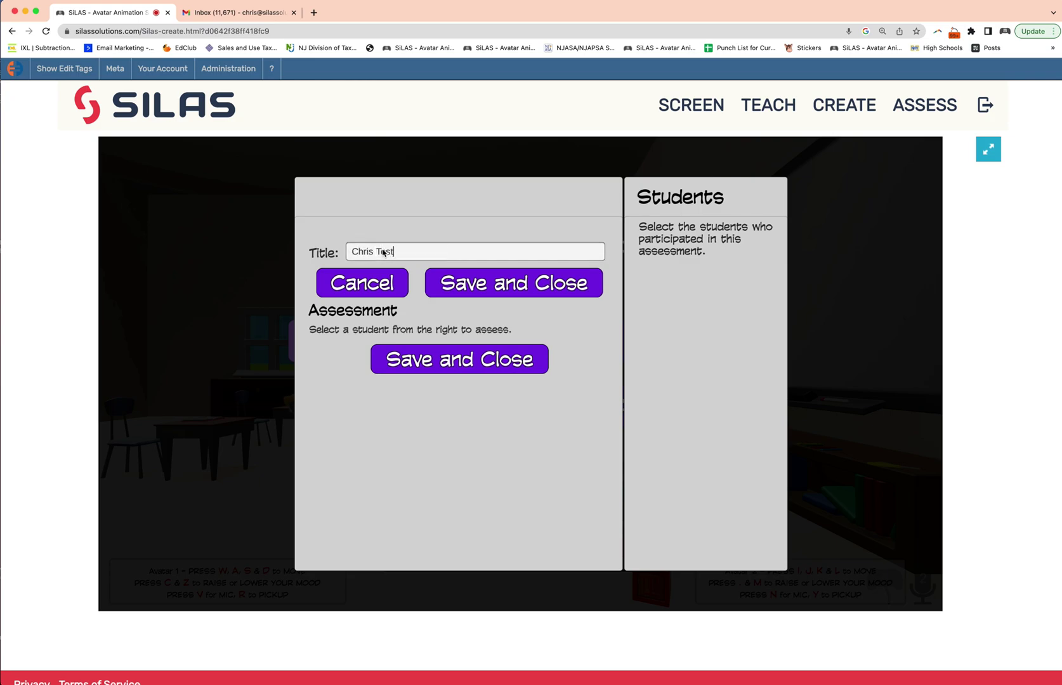
click(489, 285)
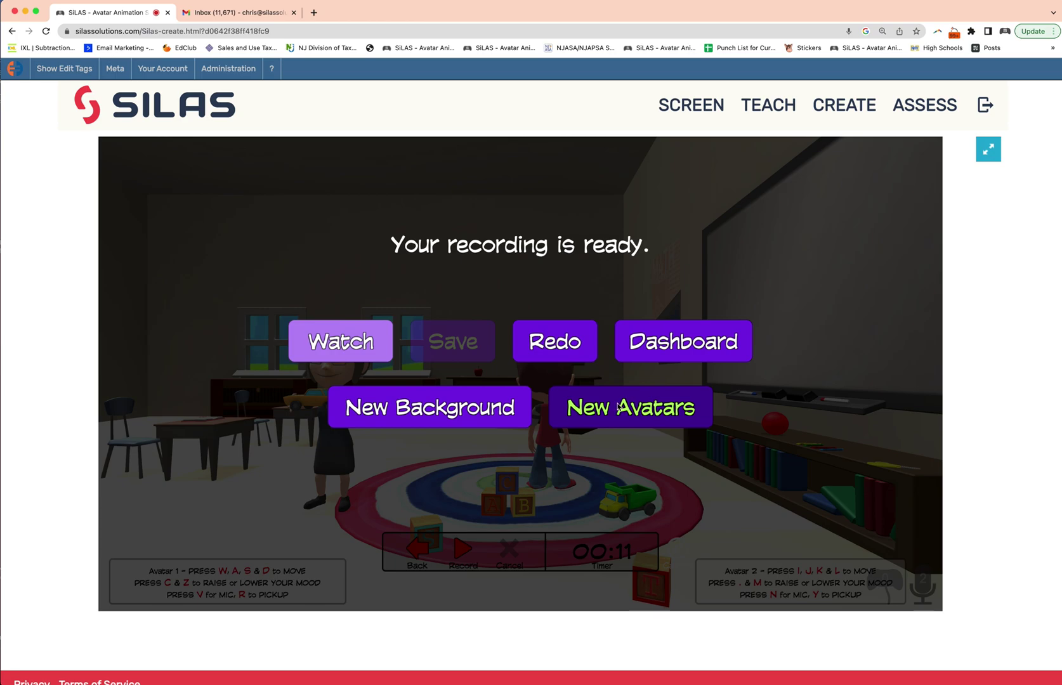
Step: Return to the dashboard and open the list of saved movies
click(660, 347)
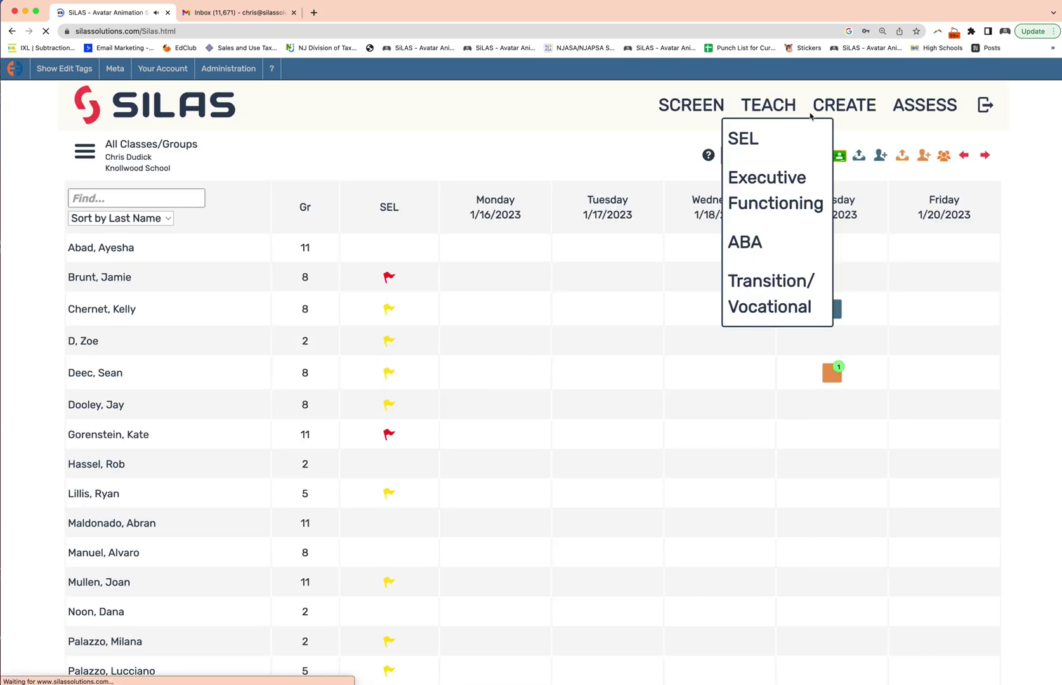
mouse_move(843, 105)
click(825, 210)
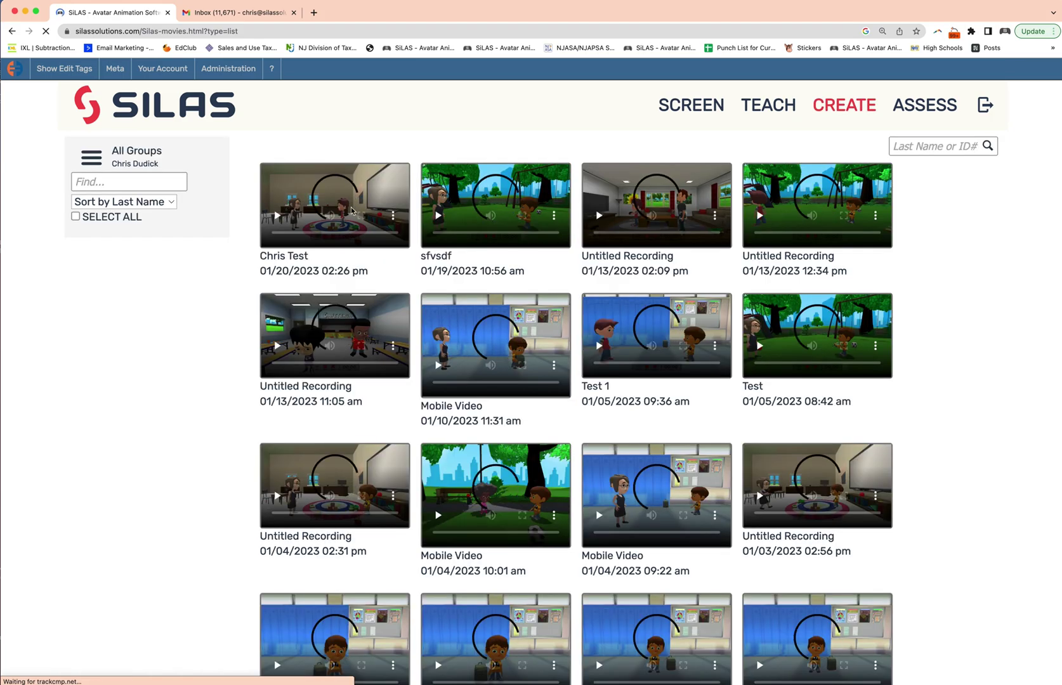